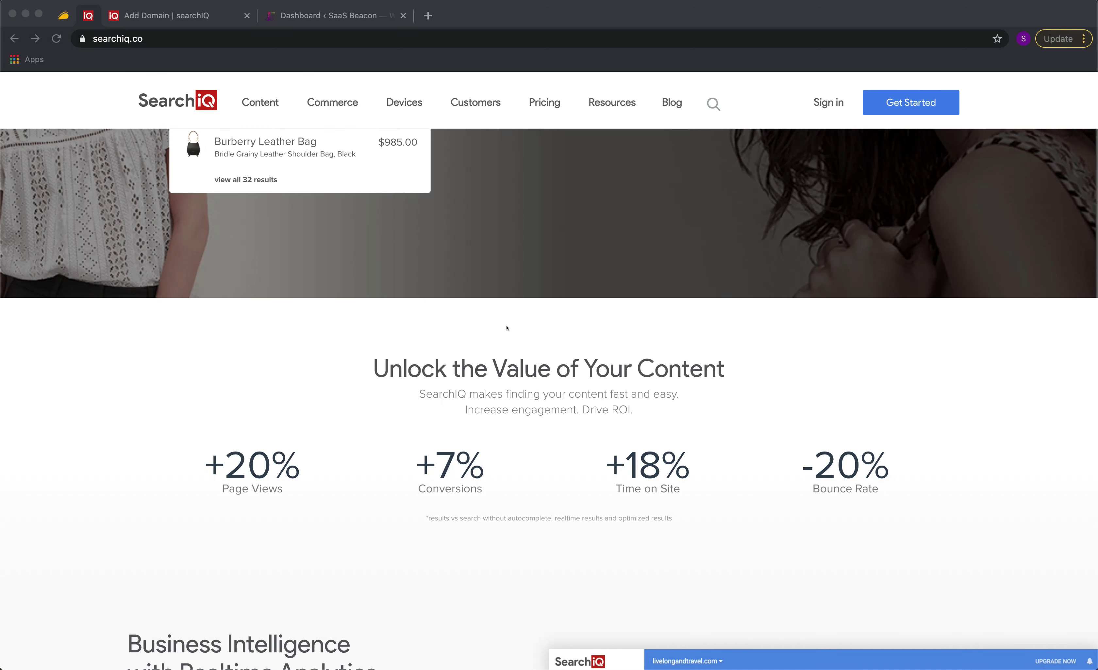
# Review the SearchIQ homepage sections on analytics, integrations, cross-site search, result ranking, search logic, CDN and filters
pyautogui.scroll(-7, 506, 328)
pyautogui.scroll(-7, 506, 328)
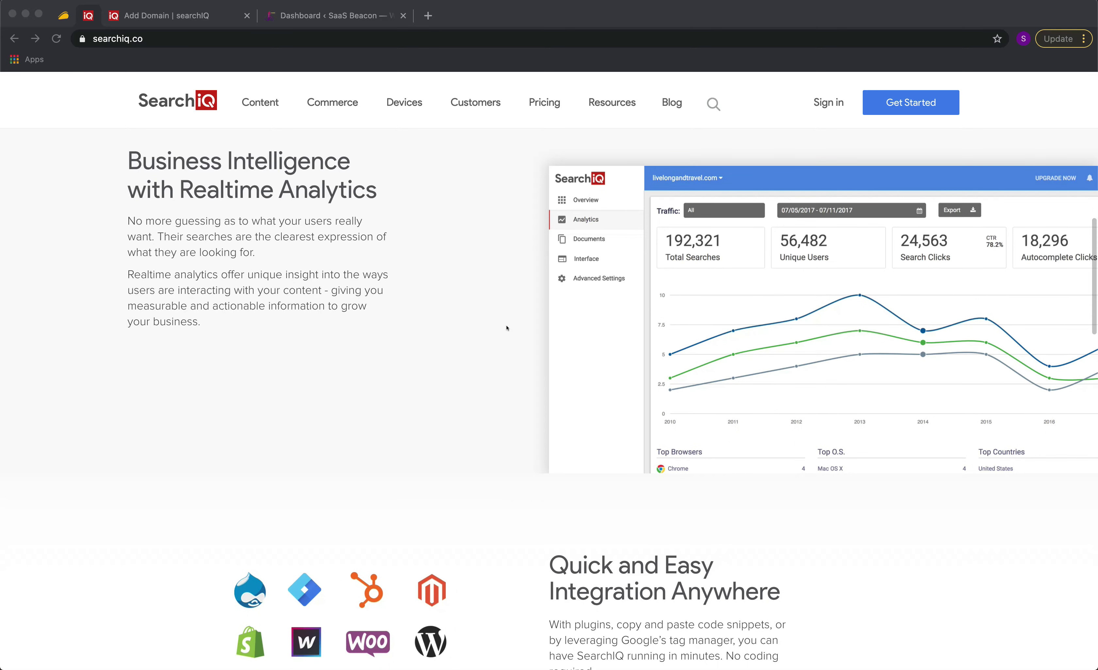
pyautogui.scroll(-1, 507, 327)
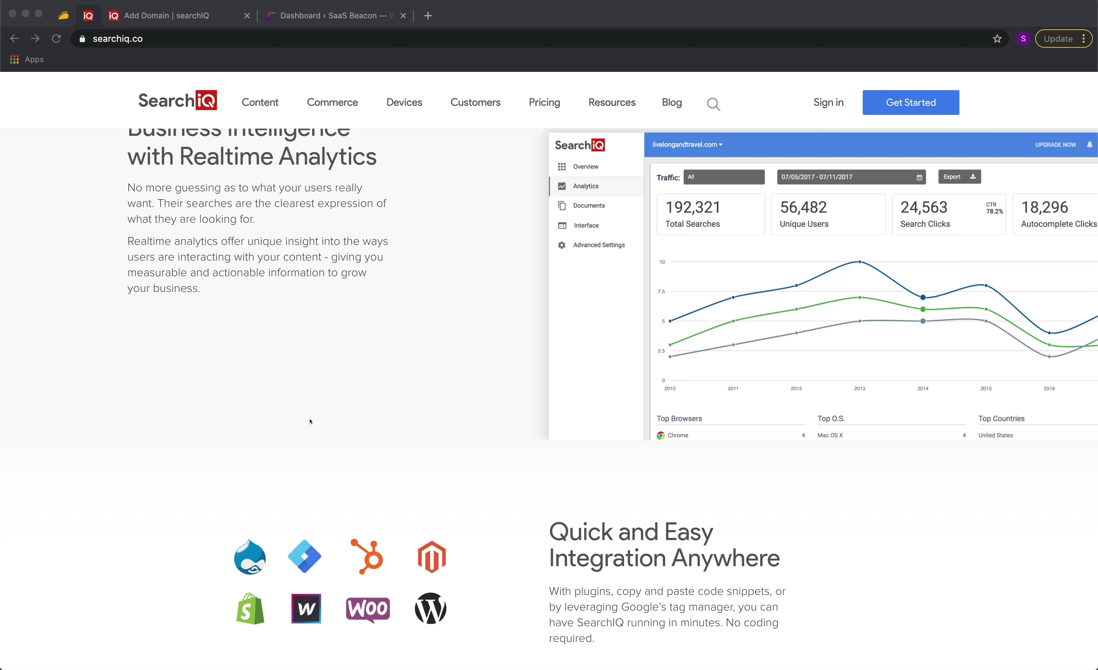
pyautogui.scroll(-10, 162, 503)
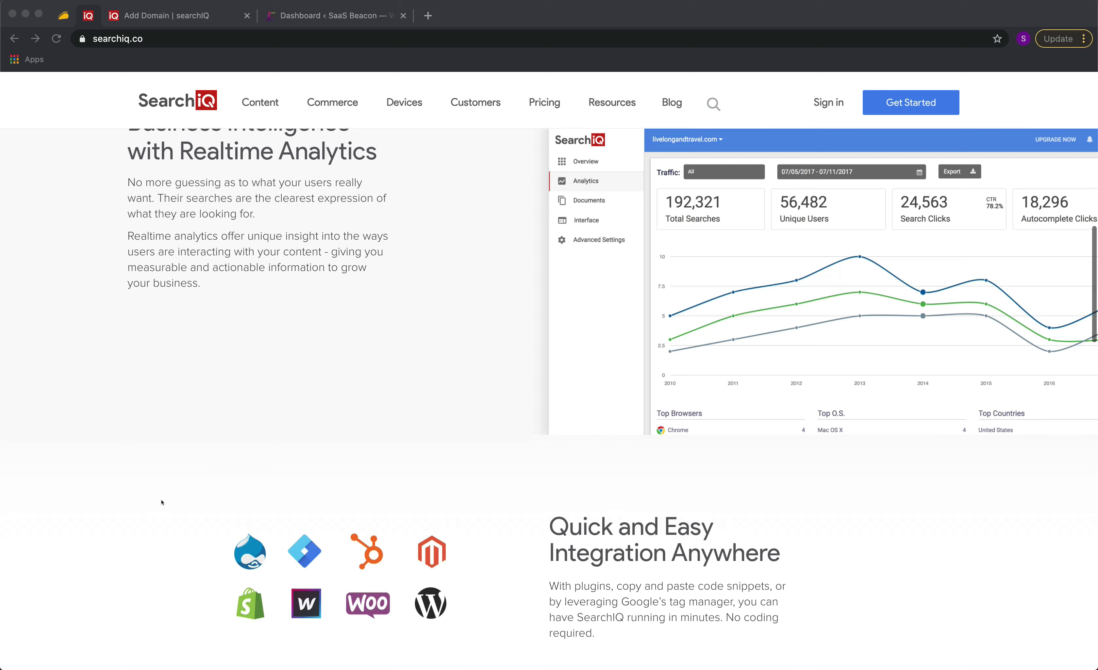
pyautogui.scroll(-7, 161, 503)
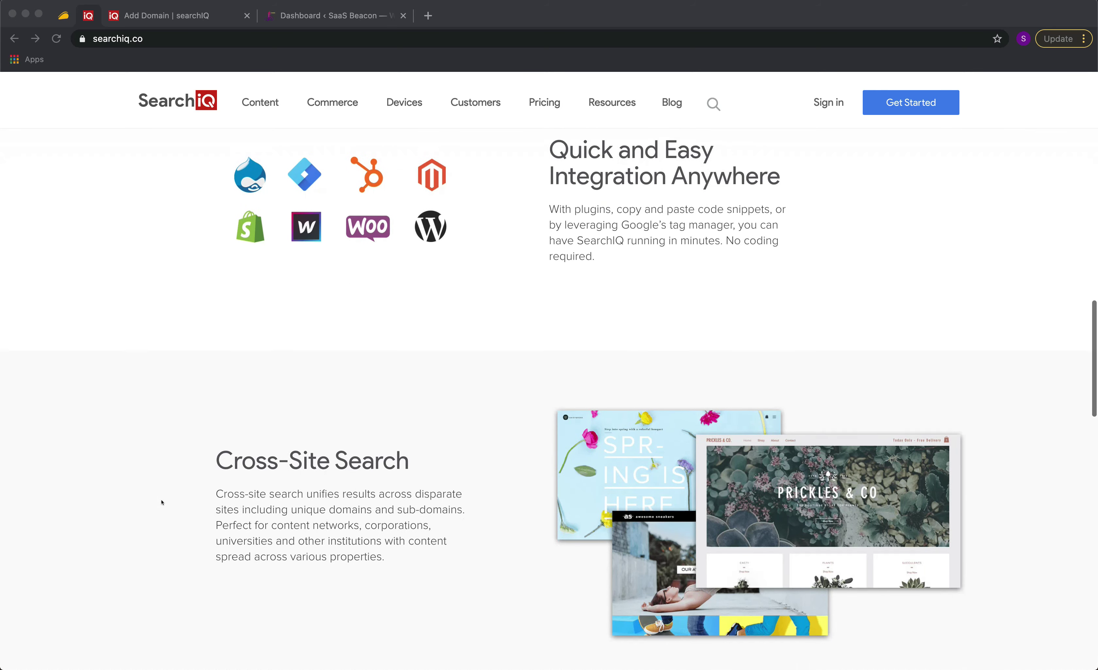
pyautogui.scroll(-1, 162, 503)
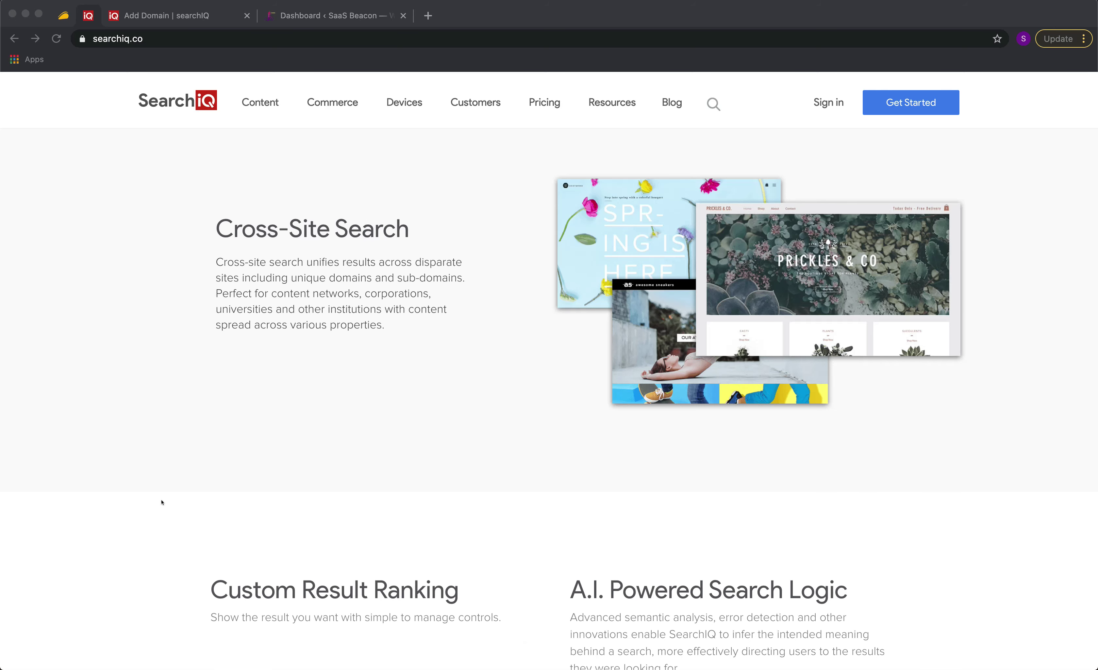
pyautogui.scroll(-5, 161, 503)
pyautogui.scroll(-5, 161, 502)
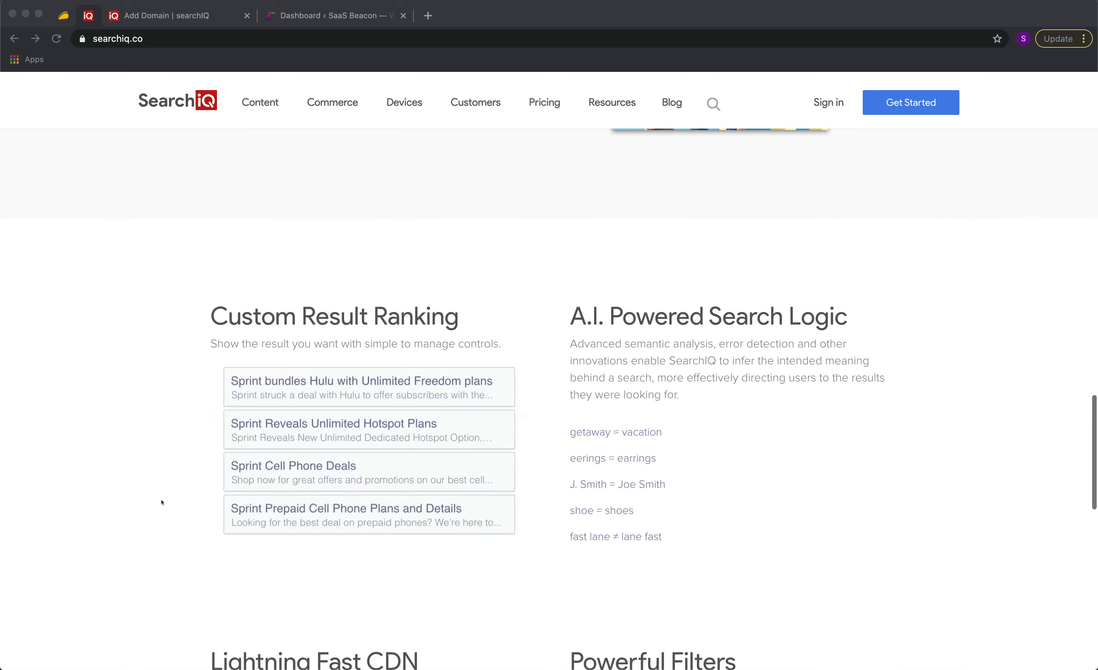
pyautogui.scroll(-8, 162, 503)
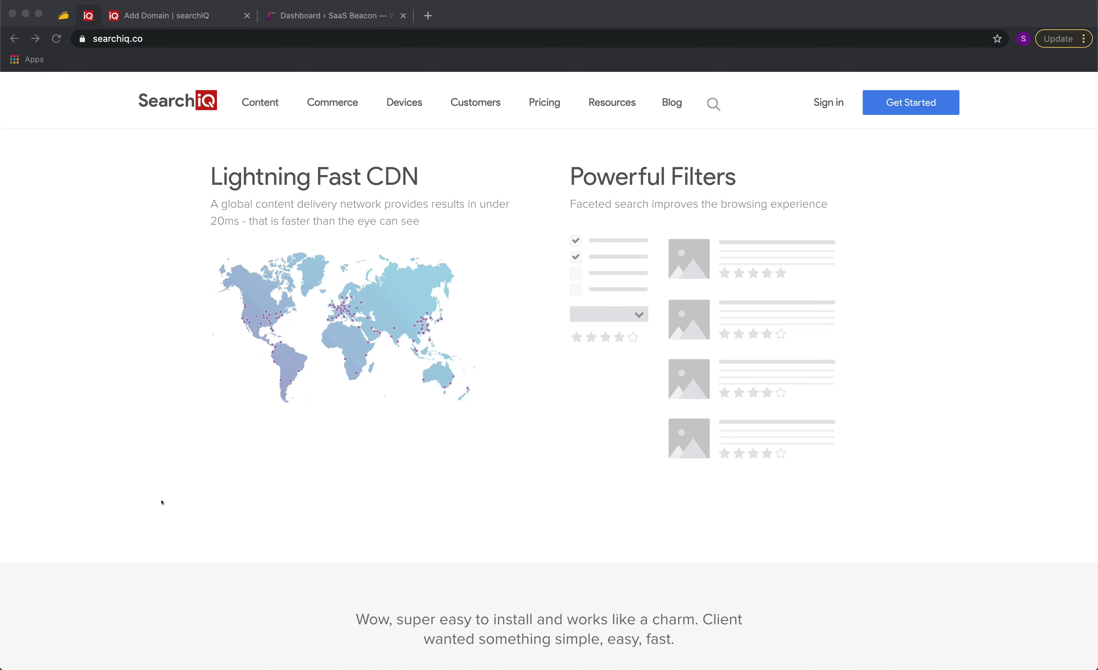
pyautogui.scroll(10, 161, 503)
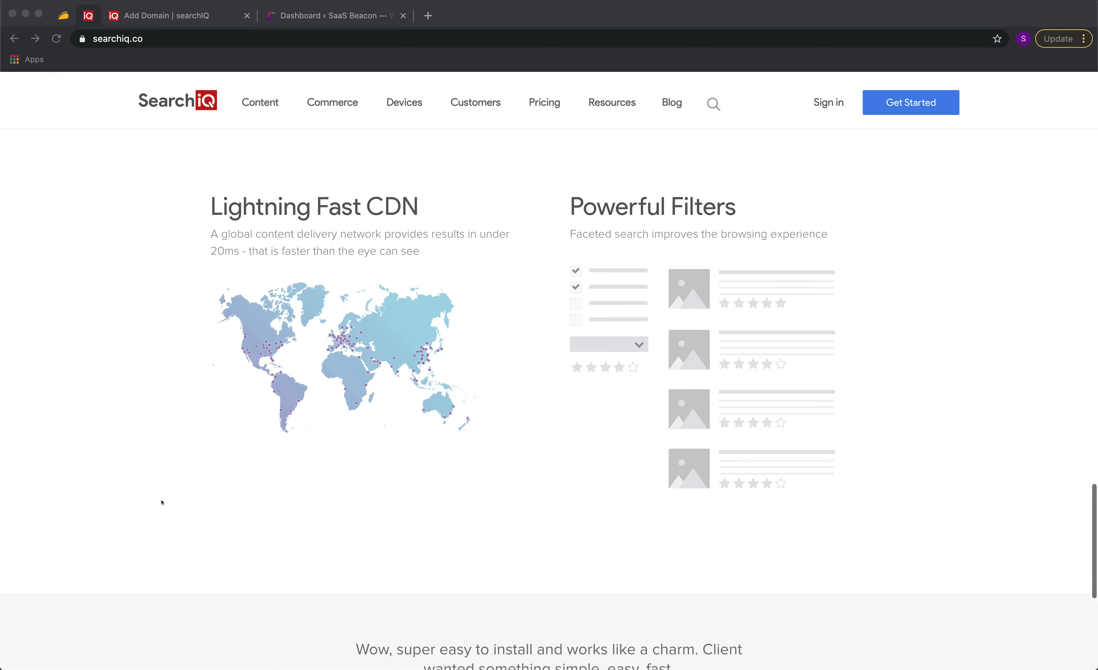
pyautogui.scroll(20, 162, 503)
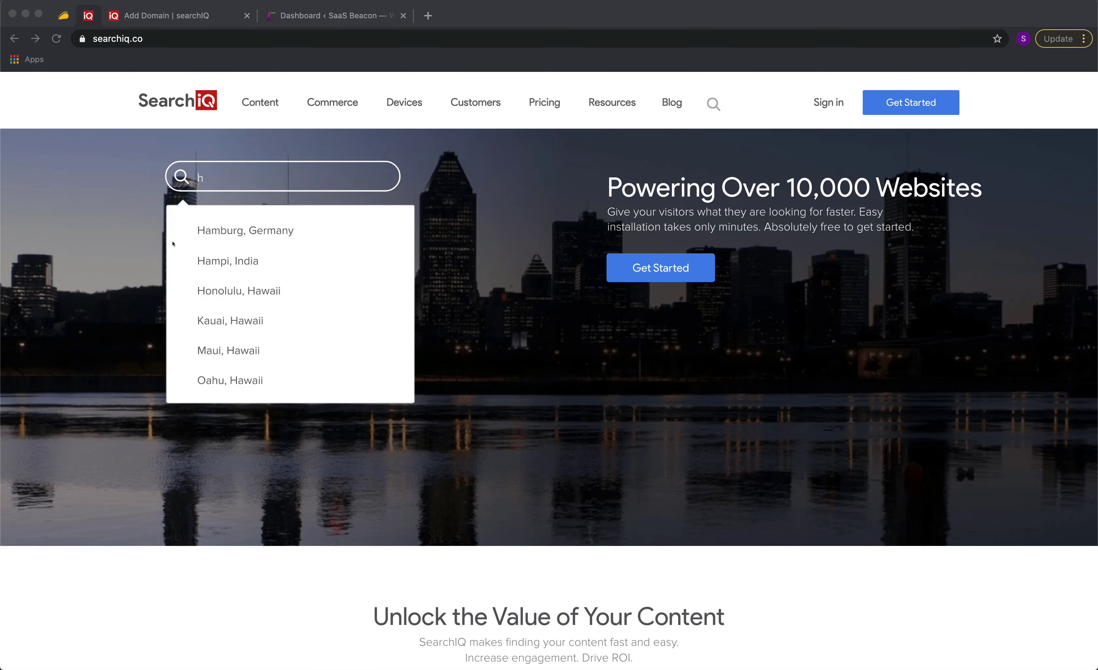
# Choose WordPress as the site platform in the SearchIQ account and review the plugin installation instructions
pyautogui.click(144, 19)
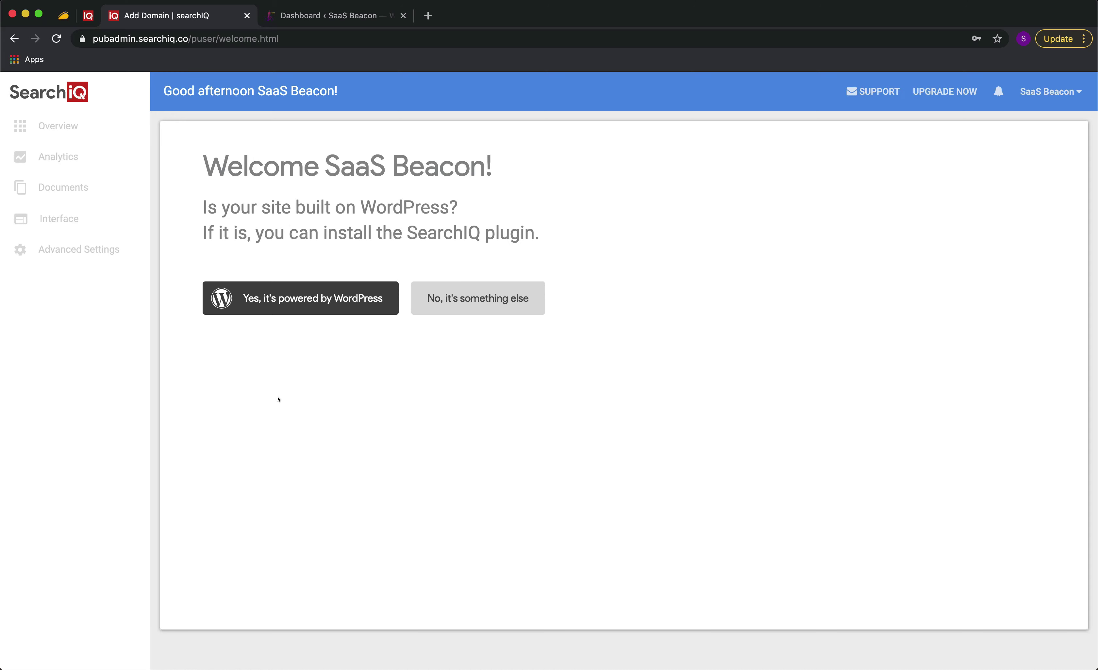
pyautogui.click(289, 310)
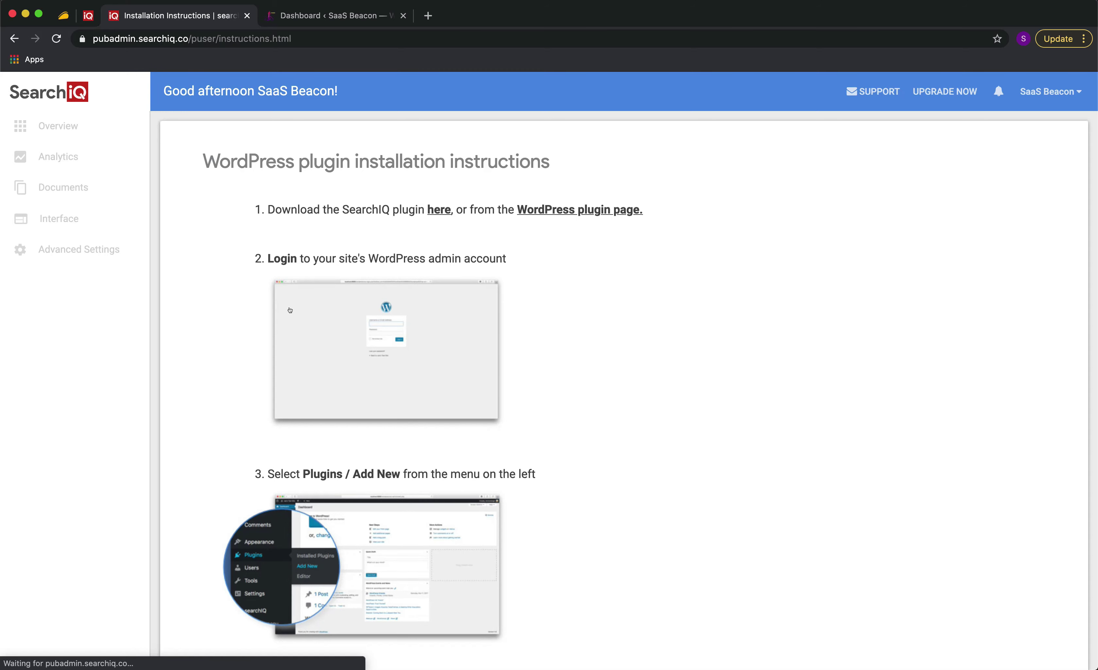
pyautogui.scroll(-10, 220, 342)
pyautogui.scroll(-4, 220, 345)
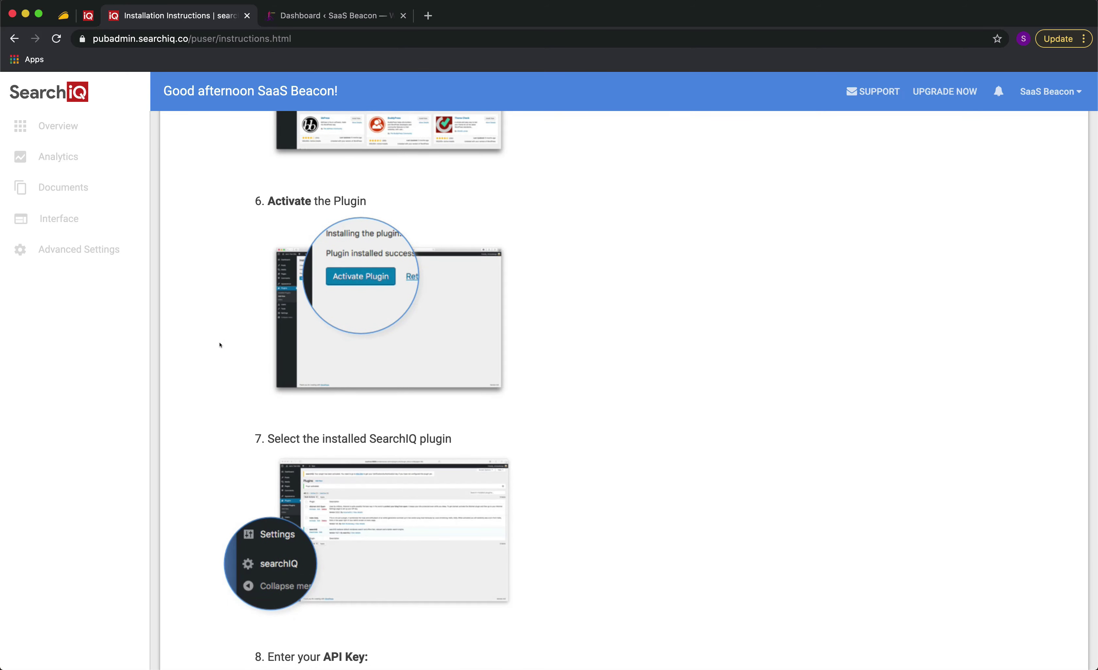
pyautogui.scroll(15, 220, 345)
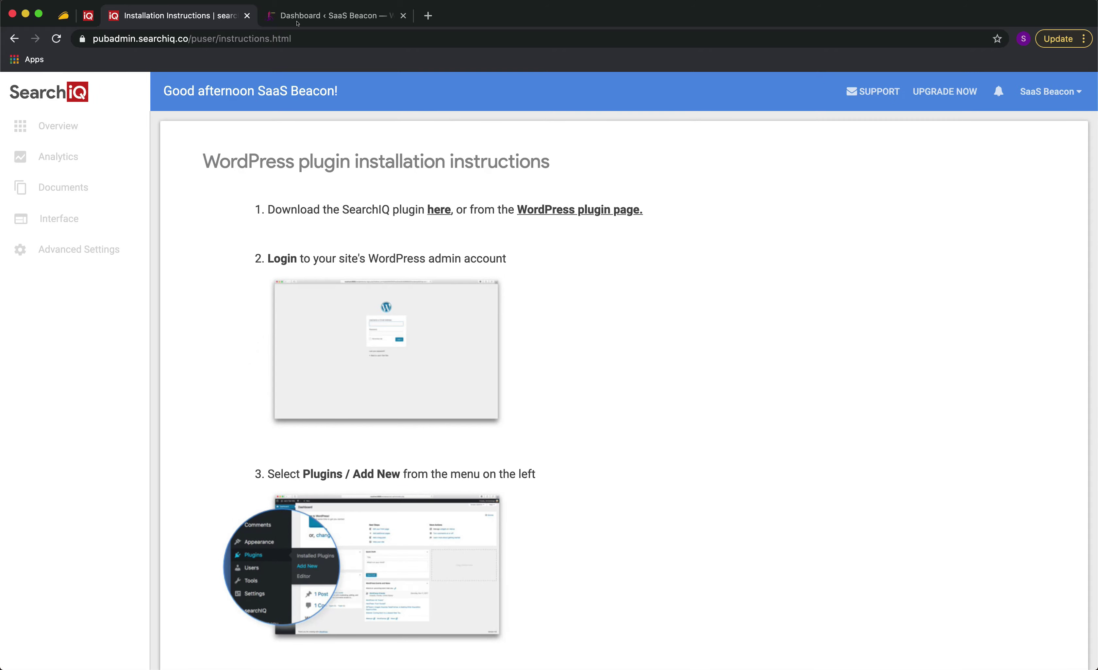
# In the SaaS Beacon WordPress admin, find the "searchiq" plugin, install it and activate it
pyautogui.click(324, 15)
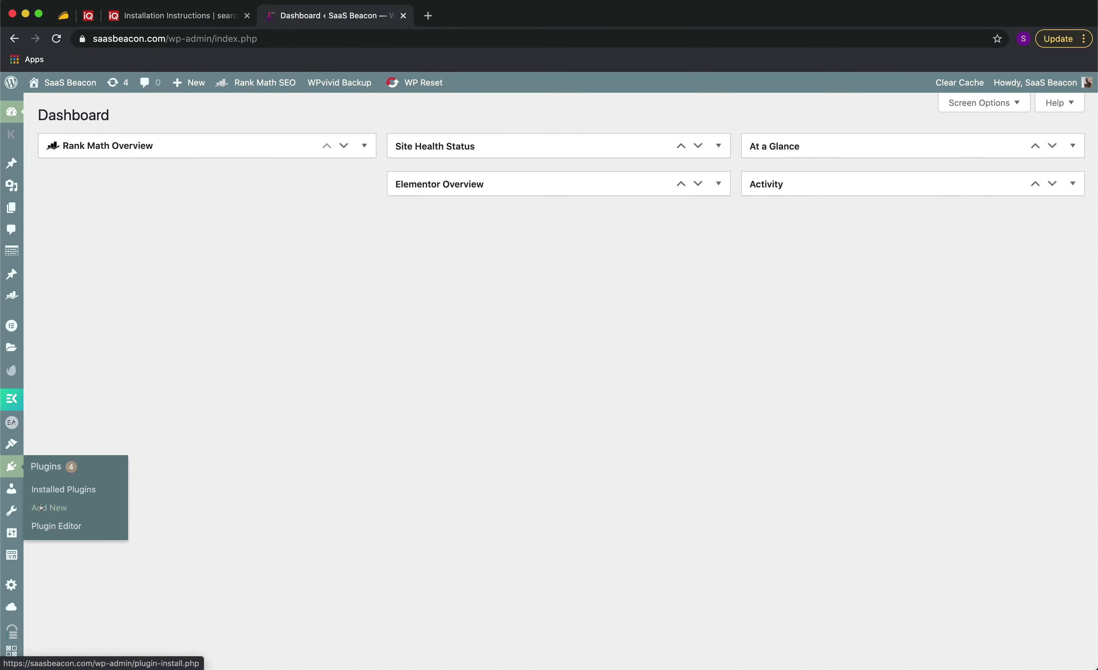
pyautogui.click(49, 508)
pyautogui.click(948, 152)
pyautogui.write('searchiq')
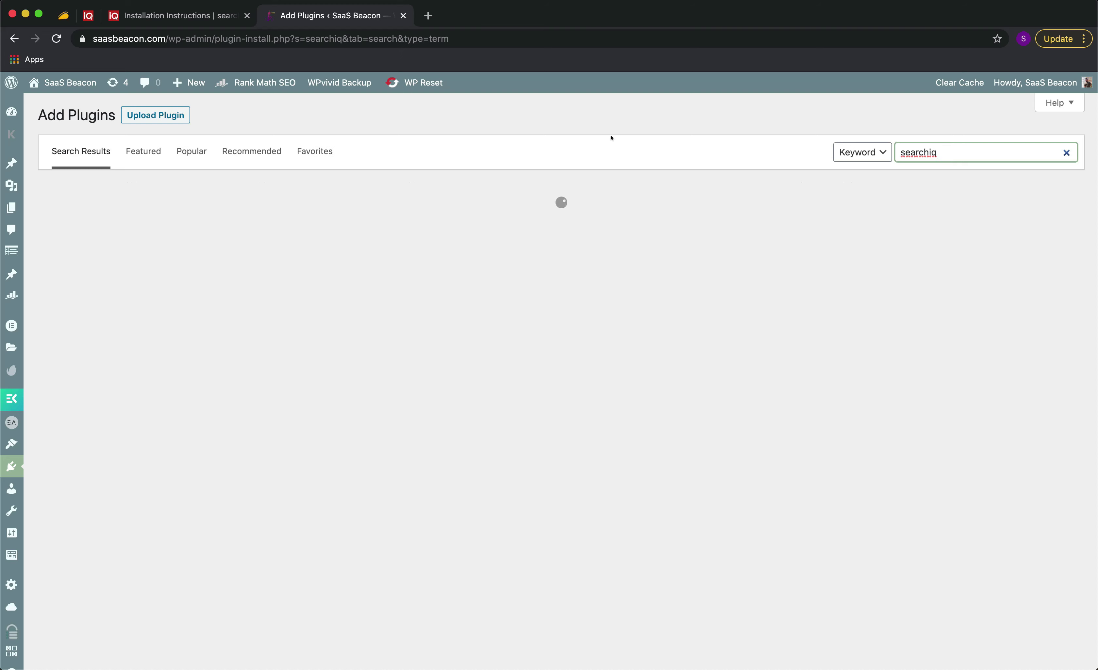
pyautogui.click(335, 225)
pyautogui.click(345, 225)
# Paste the API key into the SearchIQ plugin configuration and submit it
pyautogui.click(252, 310)
pyautogui.press('super+v')
pyautogui.click(425, 308)
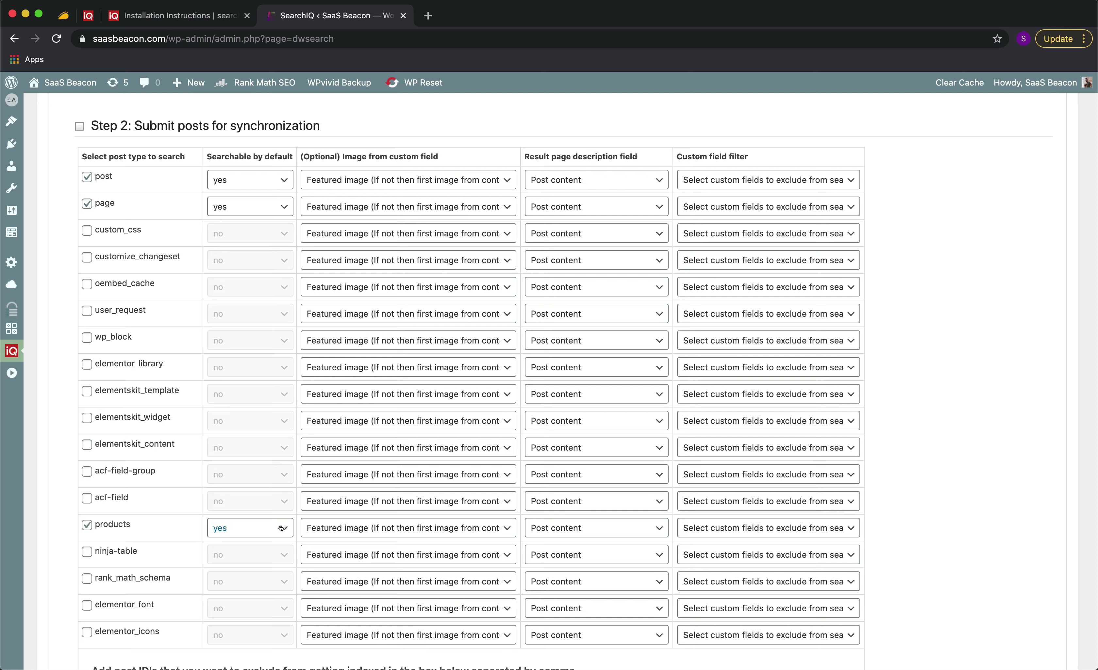
# Run a full synchronization of the selected post, page and products types, and review the resynchronization options
pyautogui.scroll(-2, 170, 519)
pyautogui.scroll(4, 166, 518)
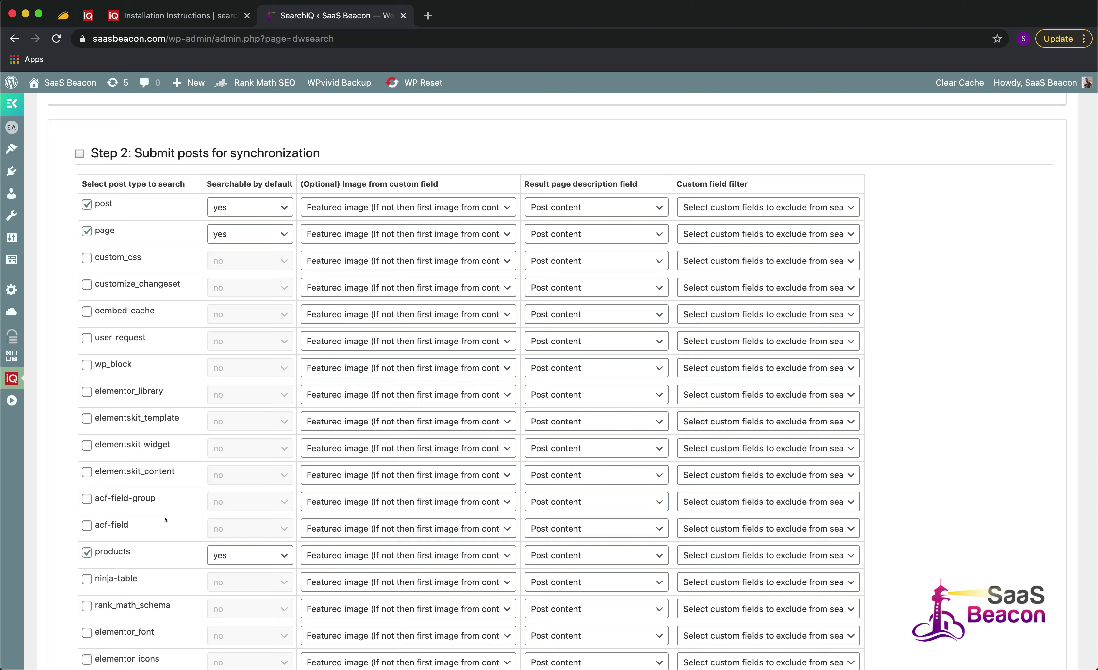
pyautogui.scroll(-1, 165, 519)
pyautogui.scroll(-2, 165, 520)
pyautogui.scroll(-10, 165, 520)
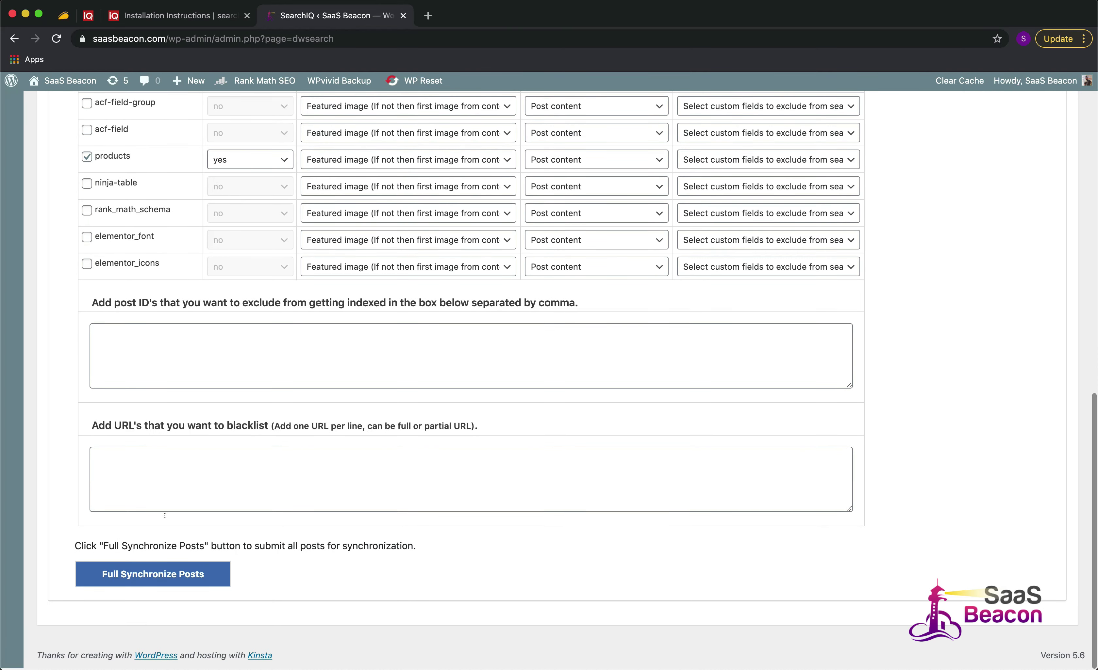
pyautogui.click(155, 576)
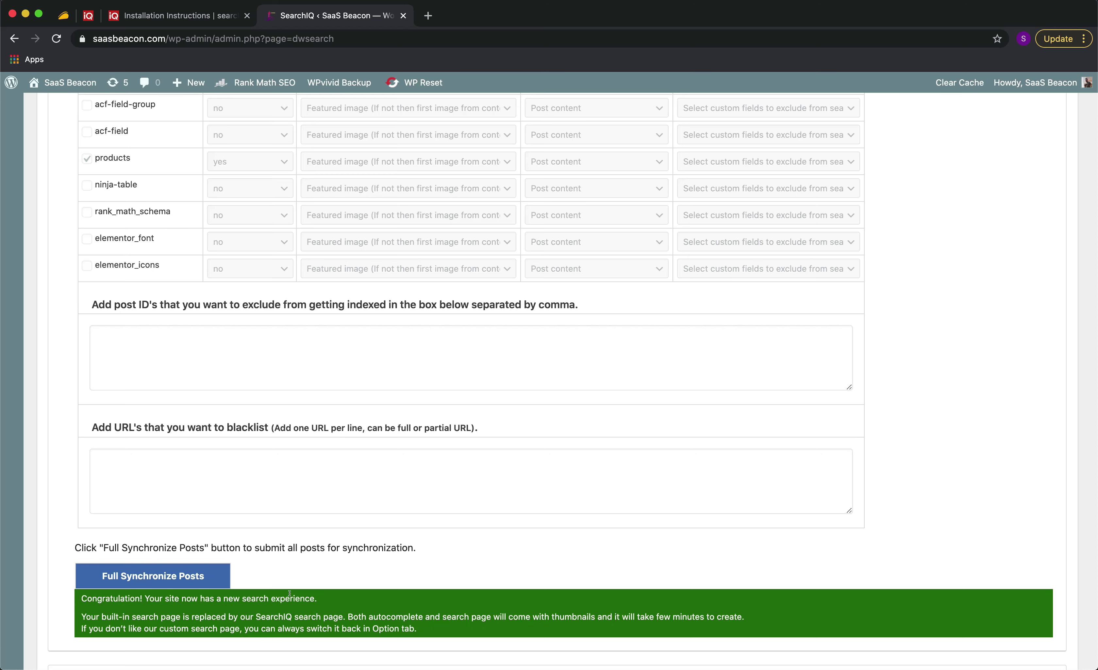
pyautogui.scroll(-3, 289, 594)
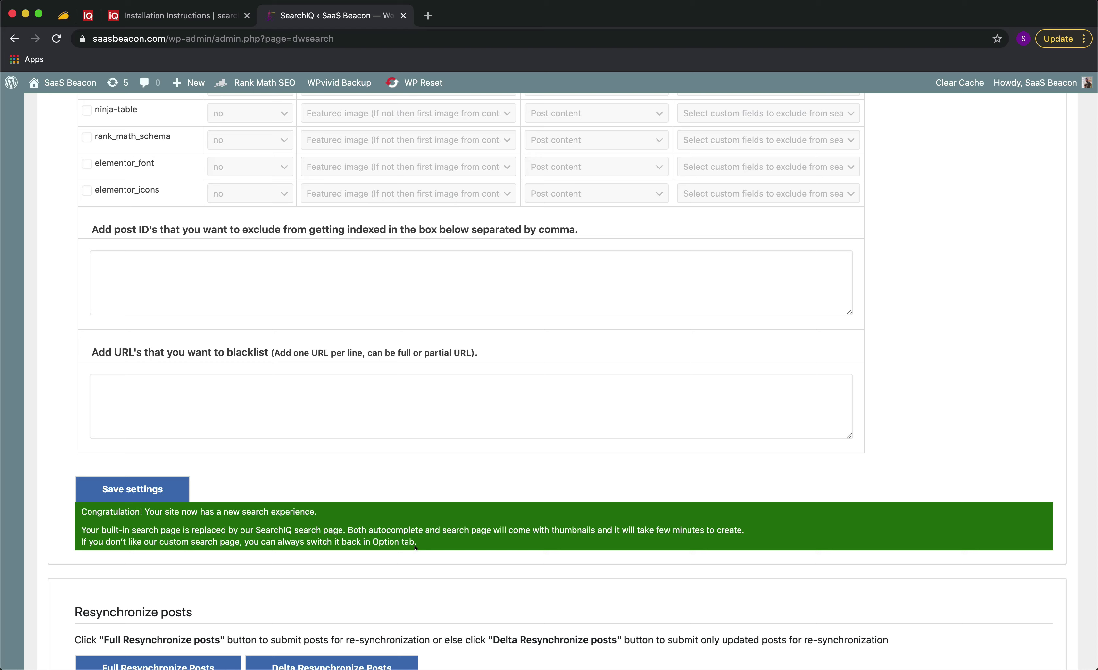
pyautogui.scroll(-5, 415, 547)
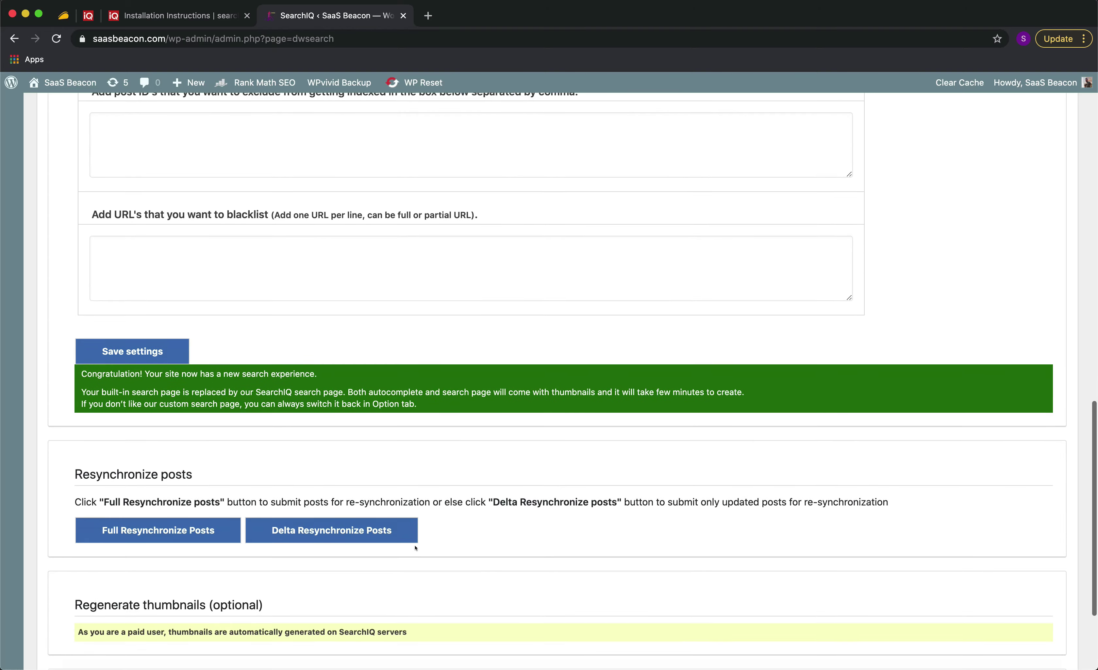
pyautogui.scroll(-2, 415, 548)
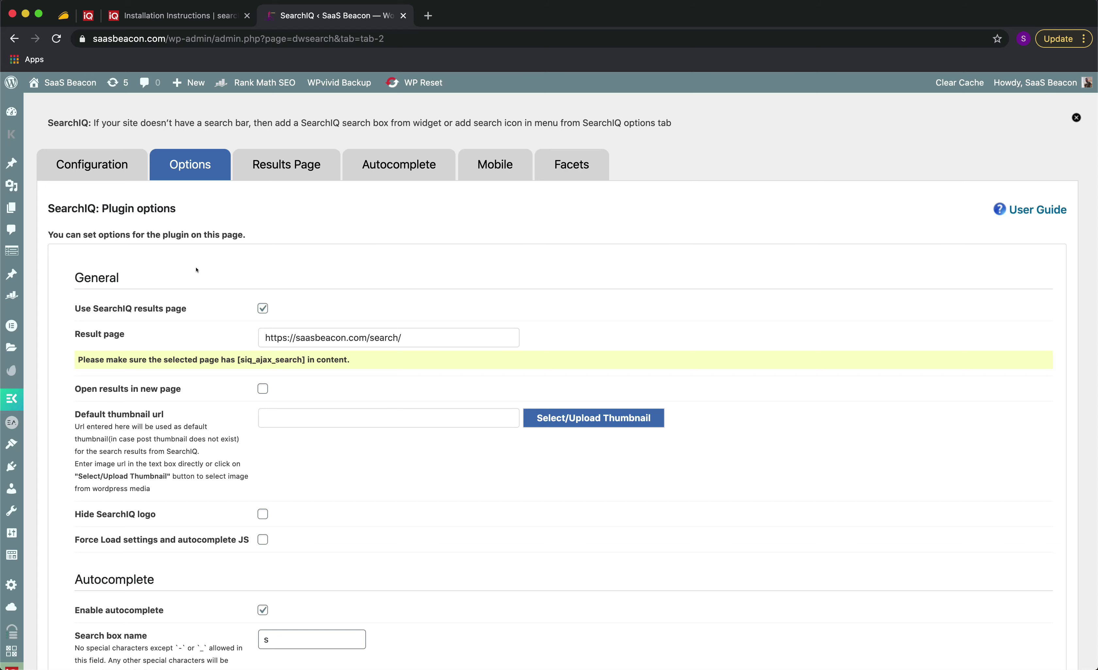
# In the SearchIQ plugin options, enable opening results in a new page and hiding the SearchIQ logo
pyautogui.scroll(-3, 297, 339)
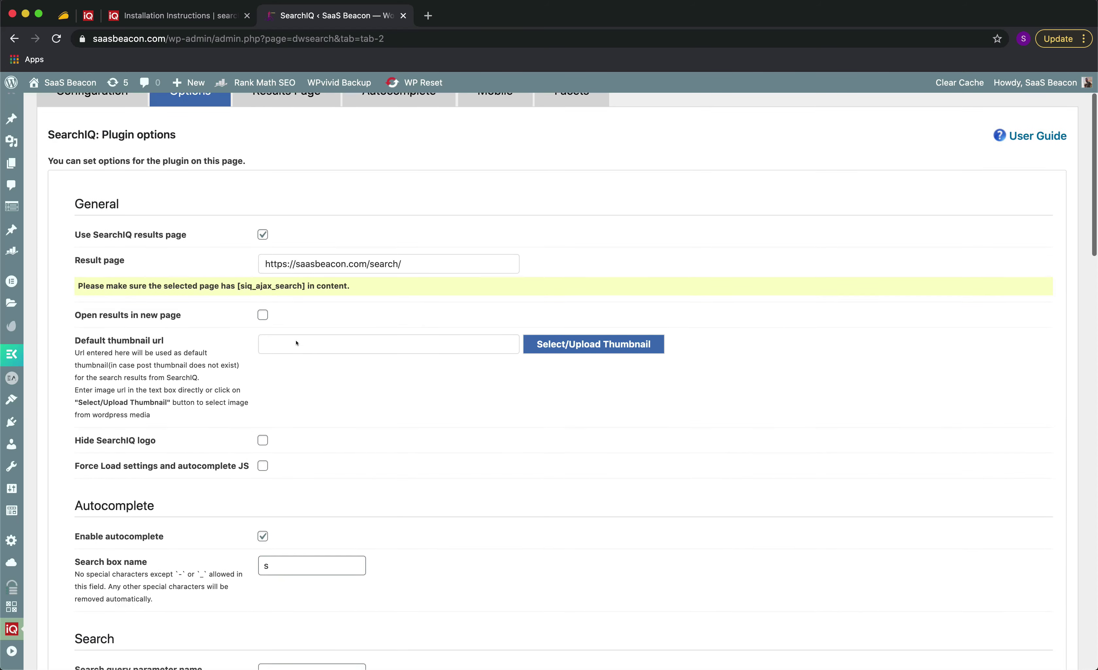
pyautogui.click(262, 316)
pyautogui.scroll(-3, 262, 316)
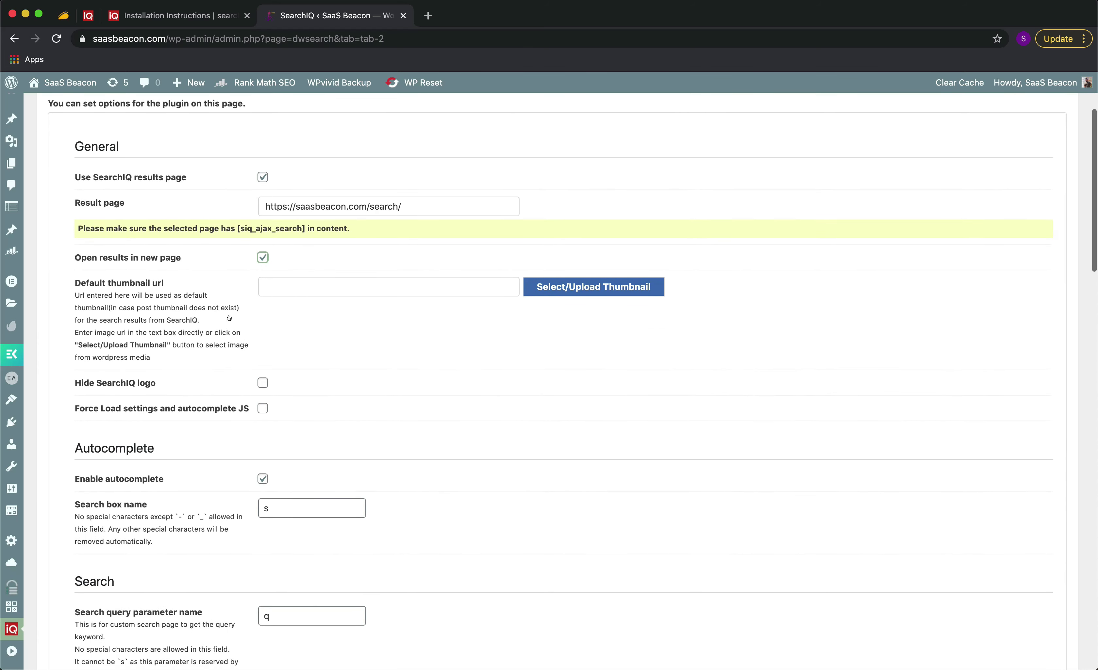
pyautogui.click(263, 383)
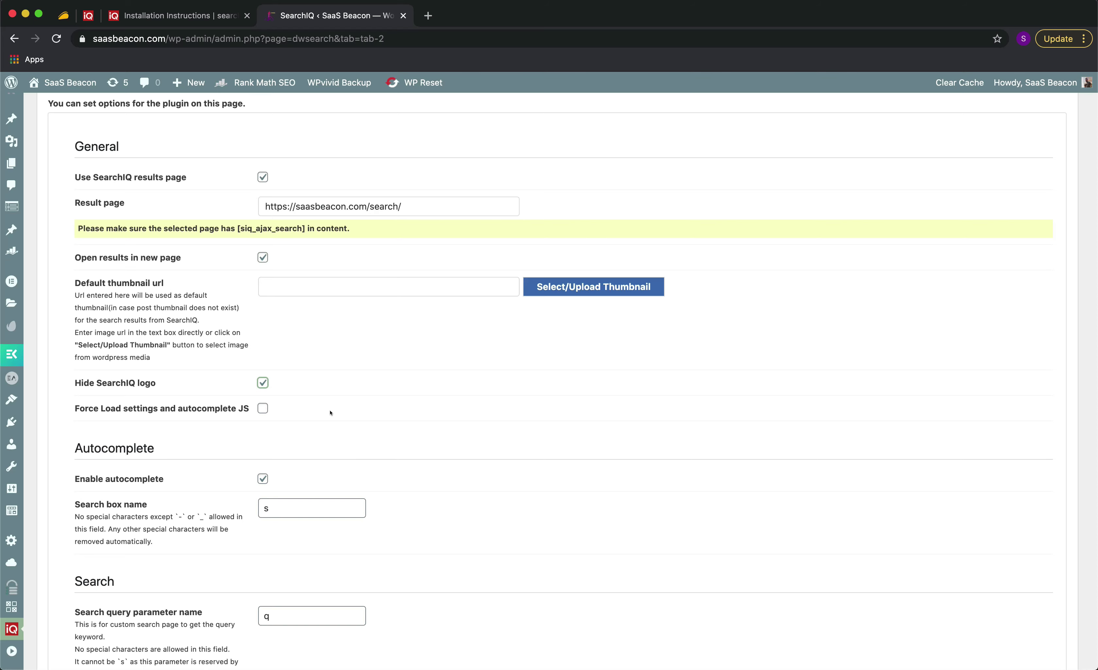
# Examine the remaining plugin options for autocomplete, search algorithm, shortcode, widget, menu icon and custom CSS
pyautogui.scroll(-5, 330, 412)
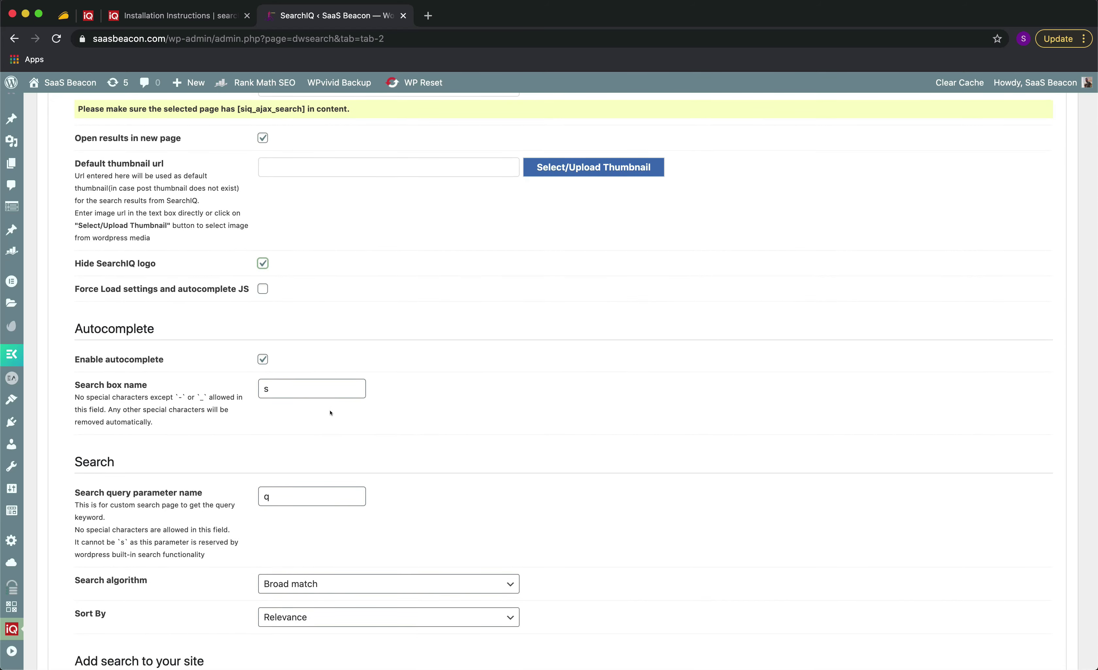
pyautogui.scroll(-5, 330, 413)
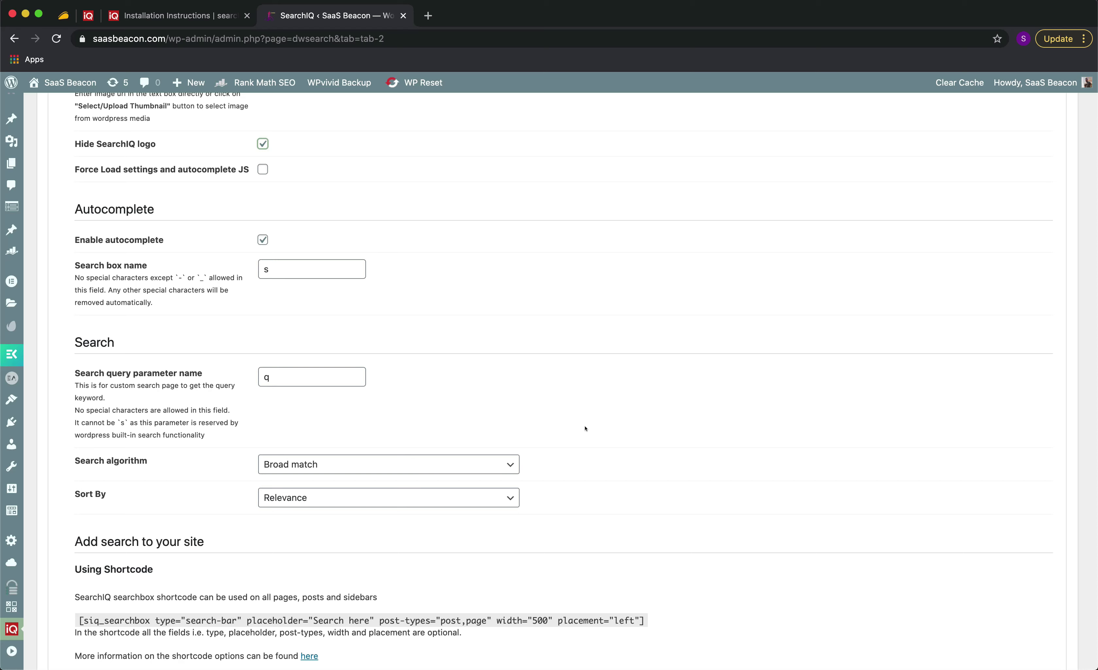
pyautogui.scroll(-6, 585, 429)
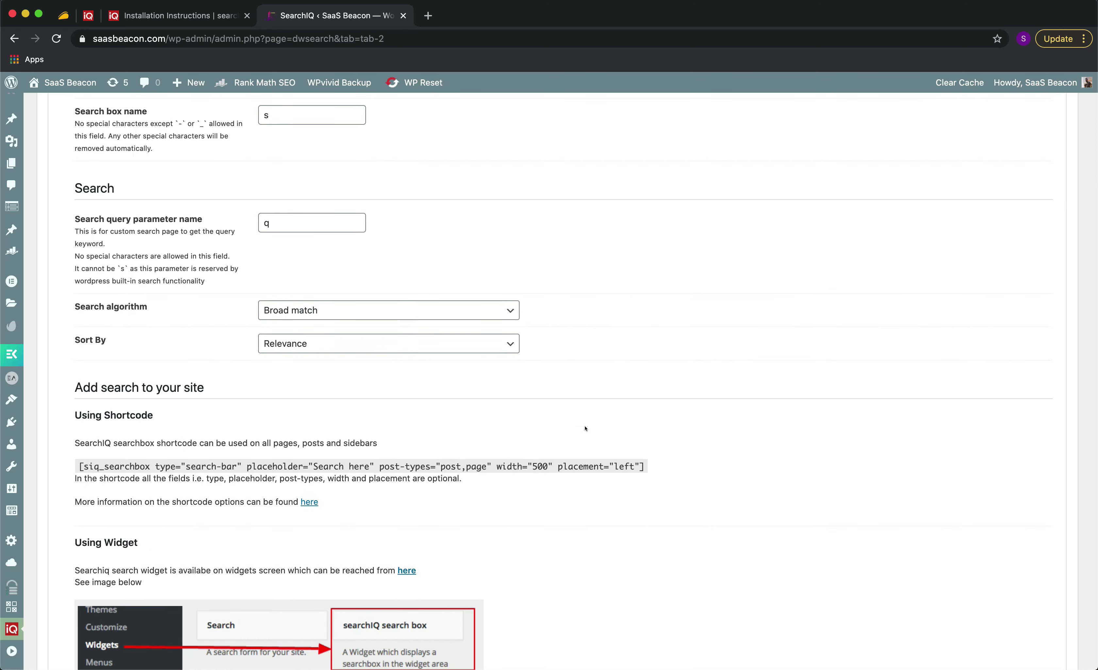
pyautogui.scroll(-4, 585, 428)
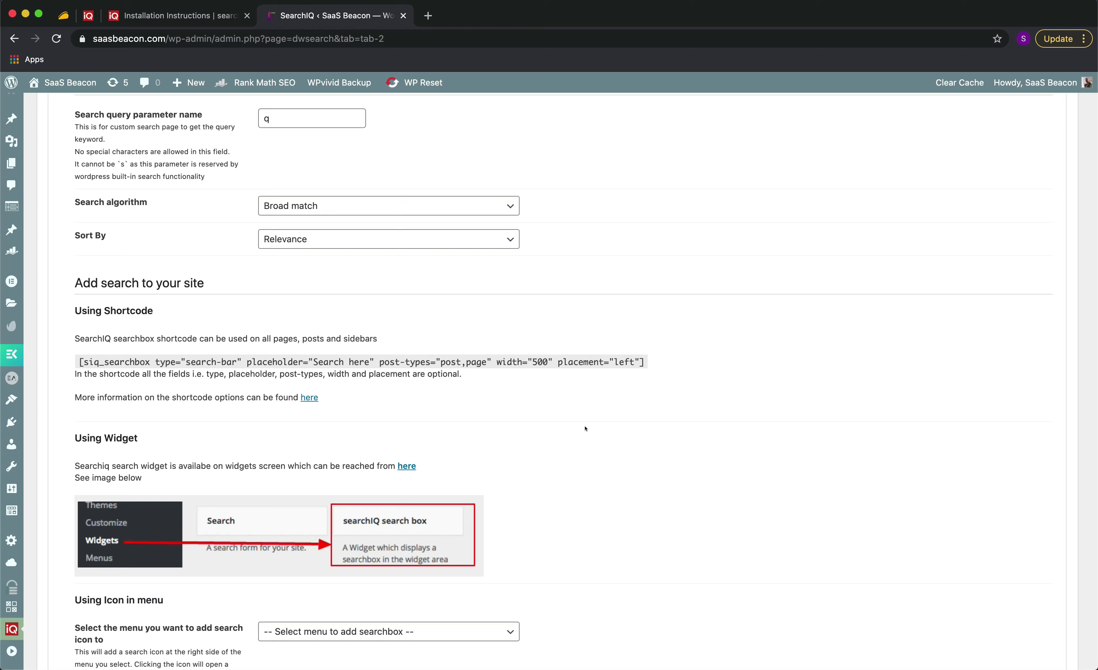
pyautogui.scroll(-15, 585, 429)
pyautogui.scroll(-6, 585, 429)
pyautogui.click(490, 320)
pyautogui.click(490, 320)
pyautogui.scroll(-6, 557, 382)
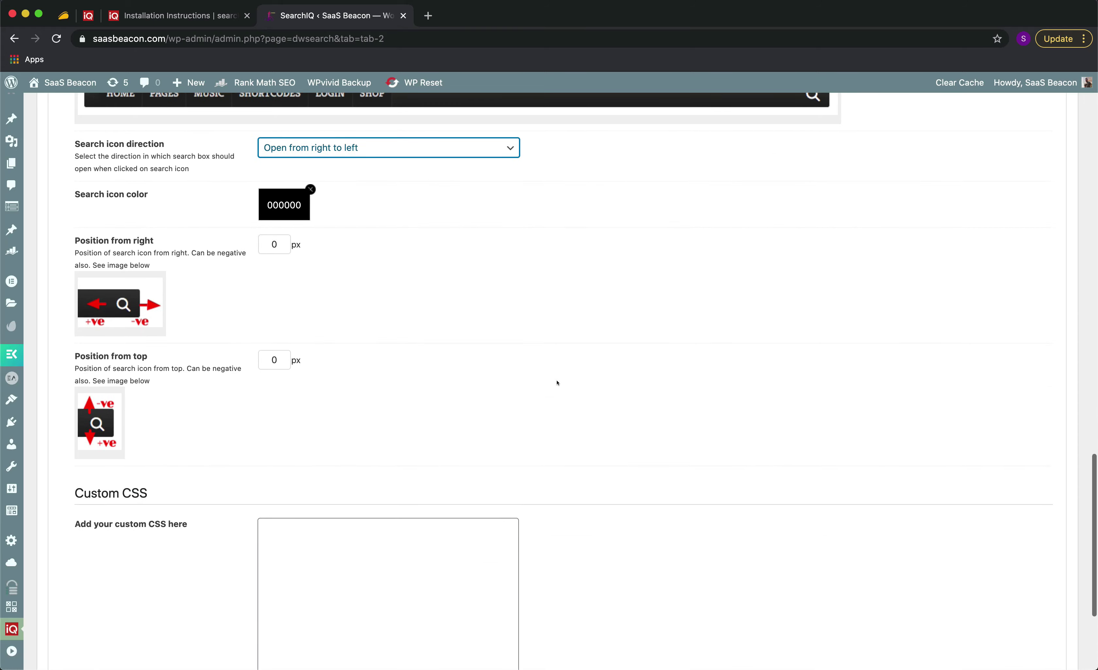
pyautogui.scroll(-7, 557, 383)
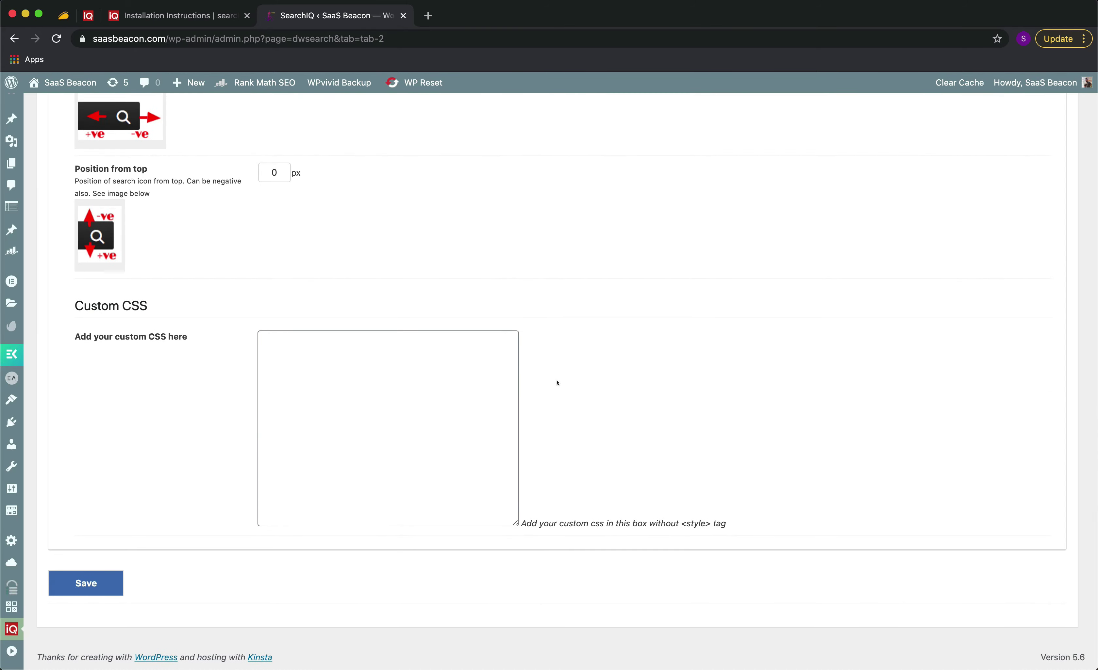
# Add the search icon to the header-menu and save the plugin options
pyautogui.scroll(20, 557, 383)
pyautogui.click(496, 455)
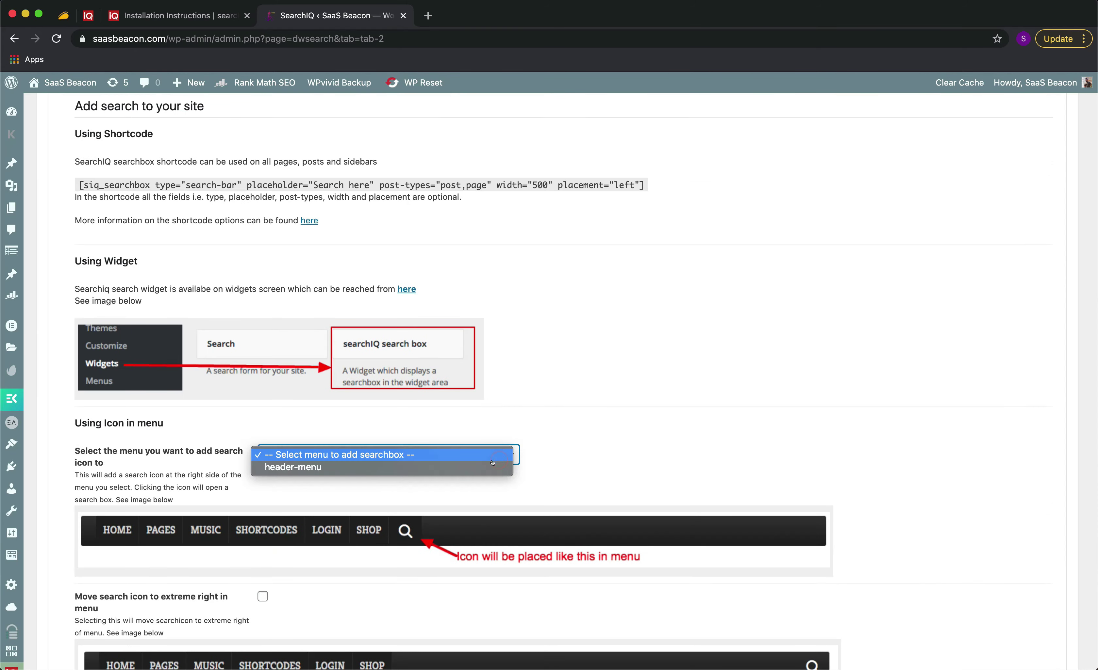
pyautogui.click(495, 474)
pyautogui.scroll(-20, 573, 462)
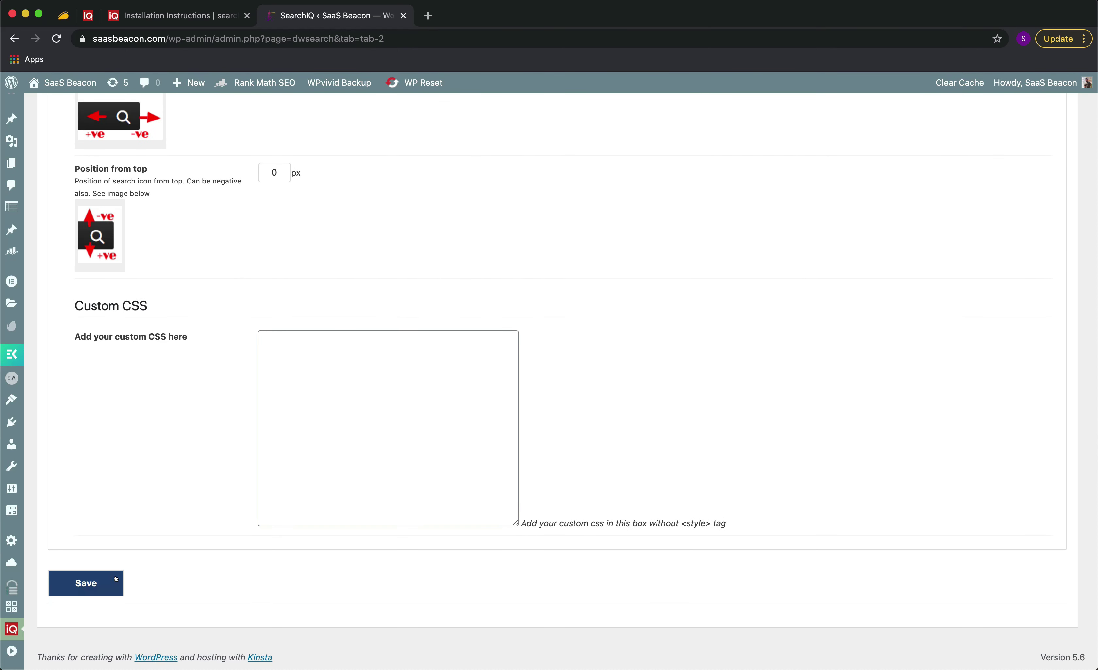
pyautogui.click(86, 583)
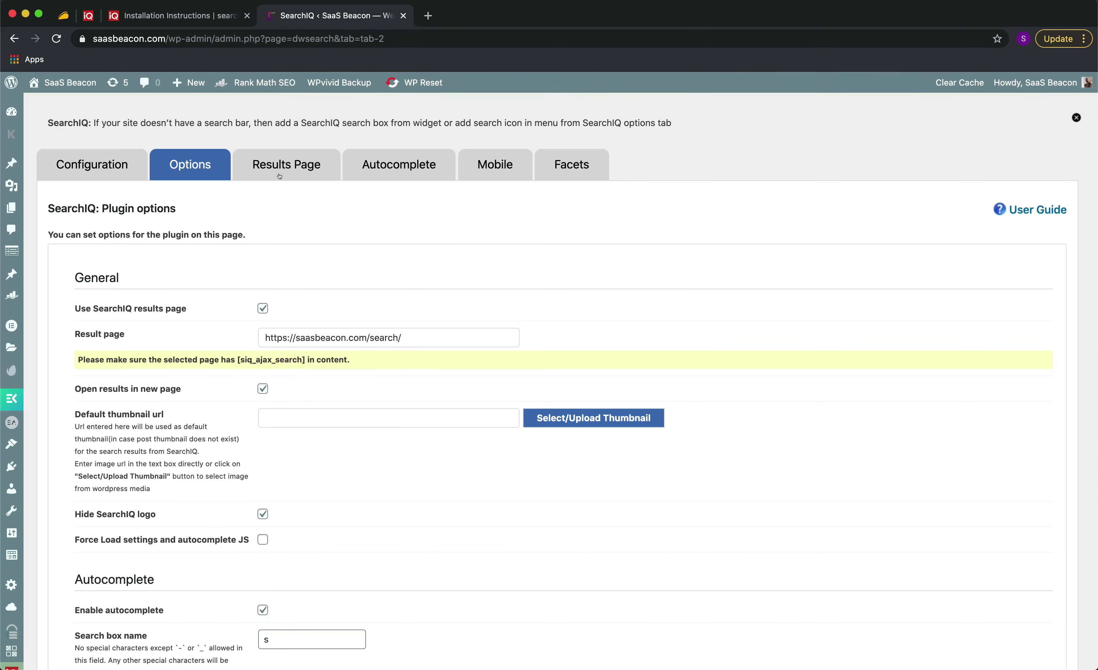
# Examine the results page settings, covering layout, search bar, tags, post URL display and pagination styling
pyautogui.click(280, 178)
pyautogui.scroll(-5, 505, 200)
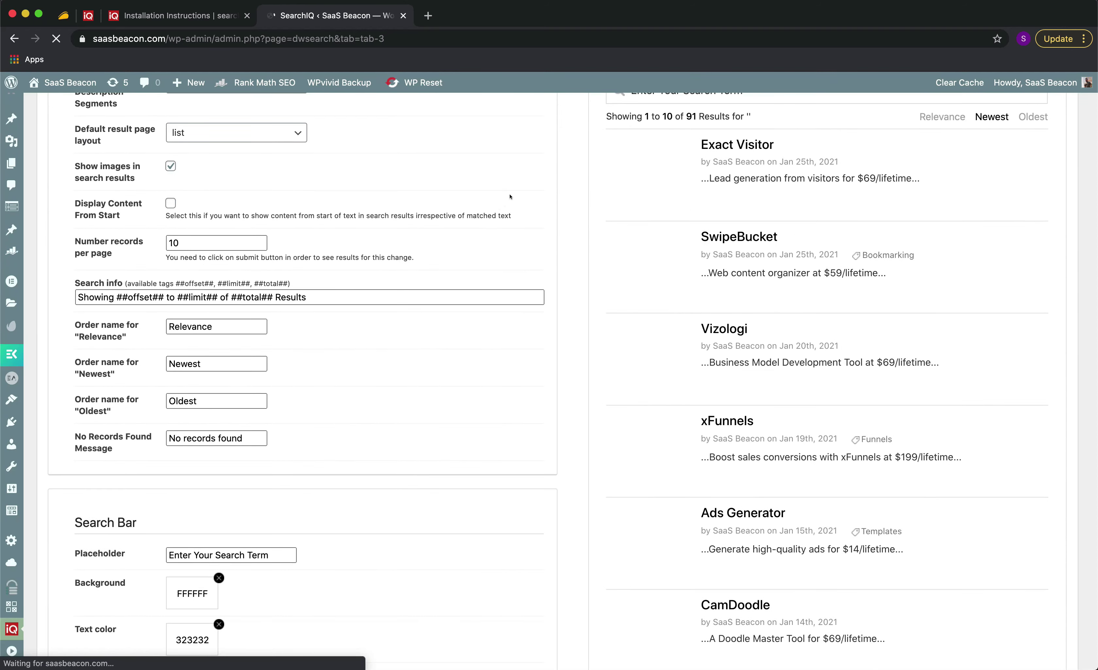
pyautogui.scroll(5, 569, 191)
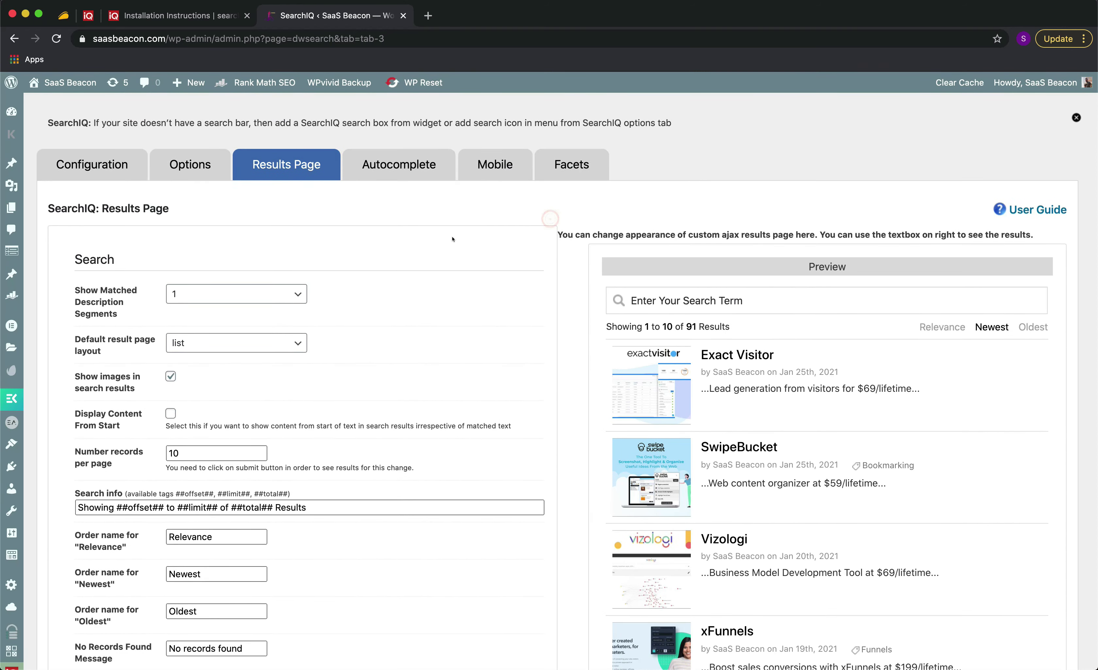
pyautogui.scroll(-10, 453, 239)
pyautogui.scroll(-12, 426, 404)
pyautogui.scroll(-15, 427, 403)
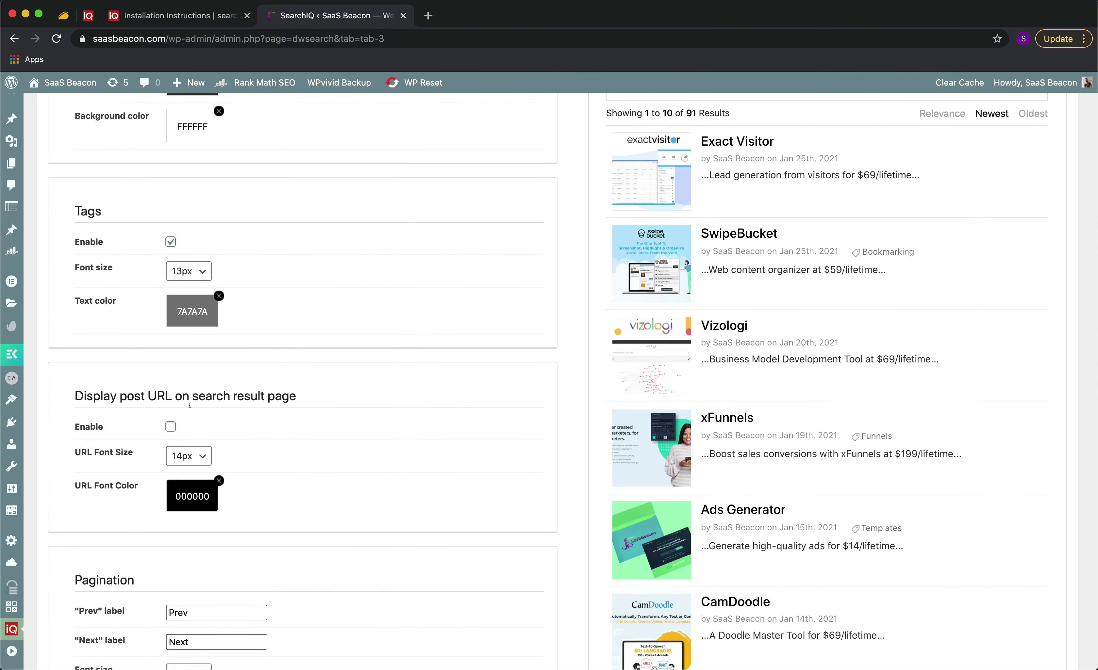
pyautogui.click(170, 427)
pyautogui.scroll(-4, 268, 424)
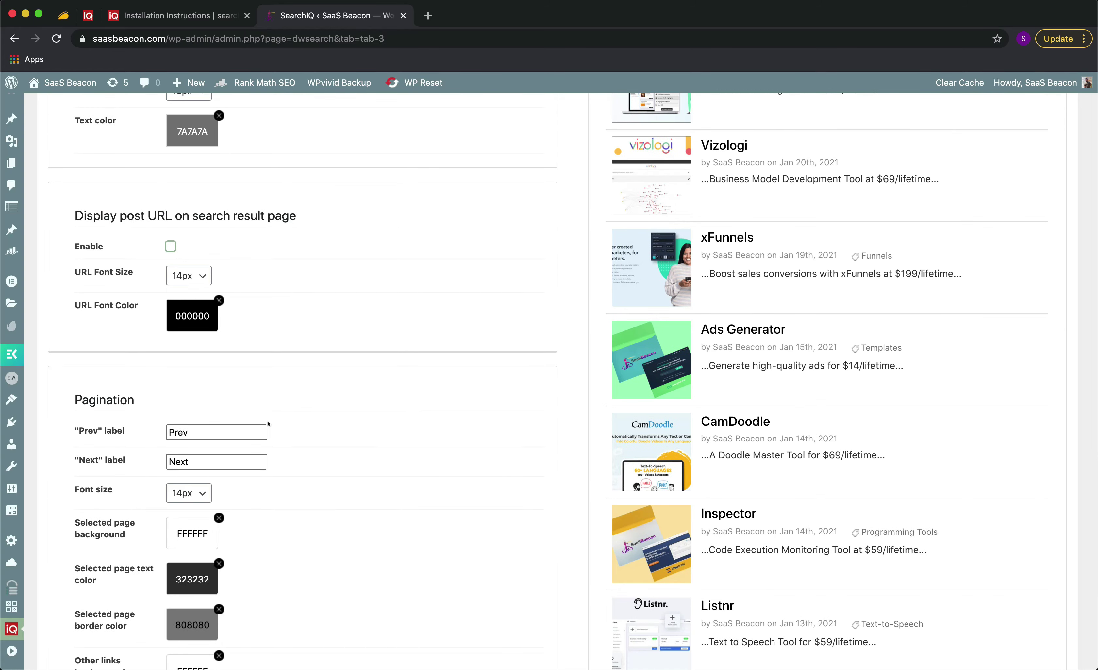
pyautogui.scroll(-5, 269, 425)
pyautogui.scroll(-5, 268, 424)
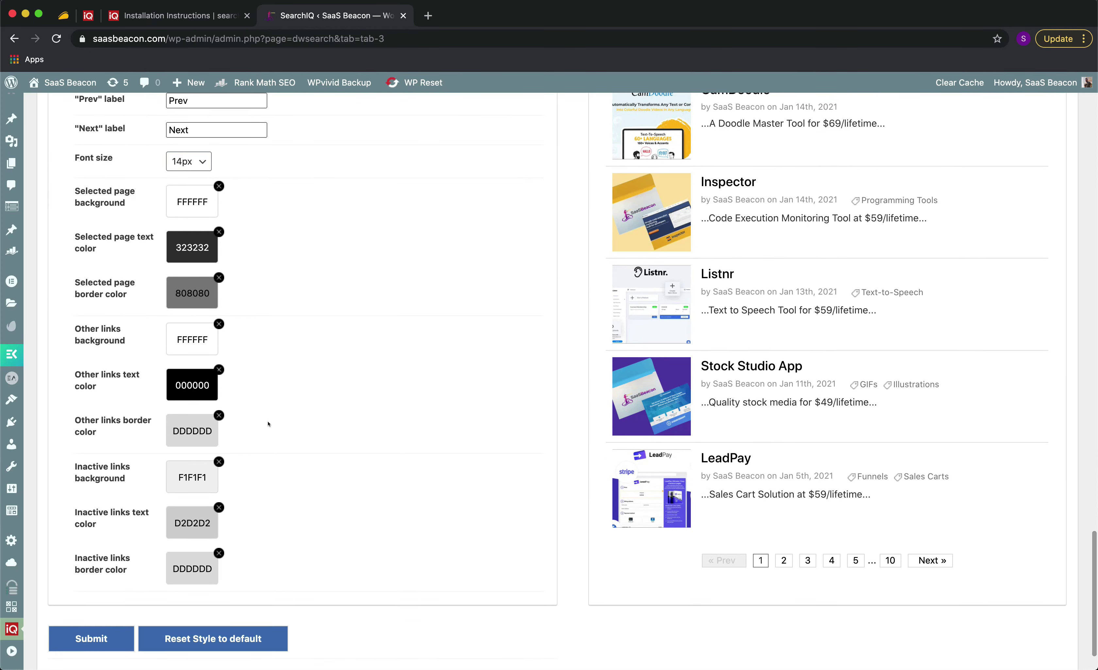
# Review the mobile appearance settings, including search bar texts, colors, font size and floating search options
pyautogui.click(494, 164)
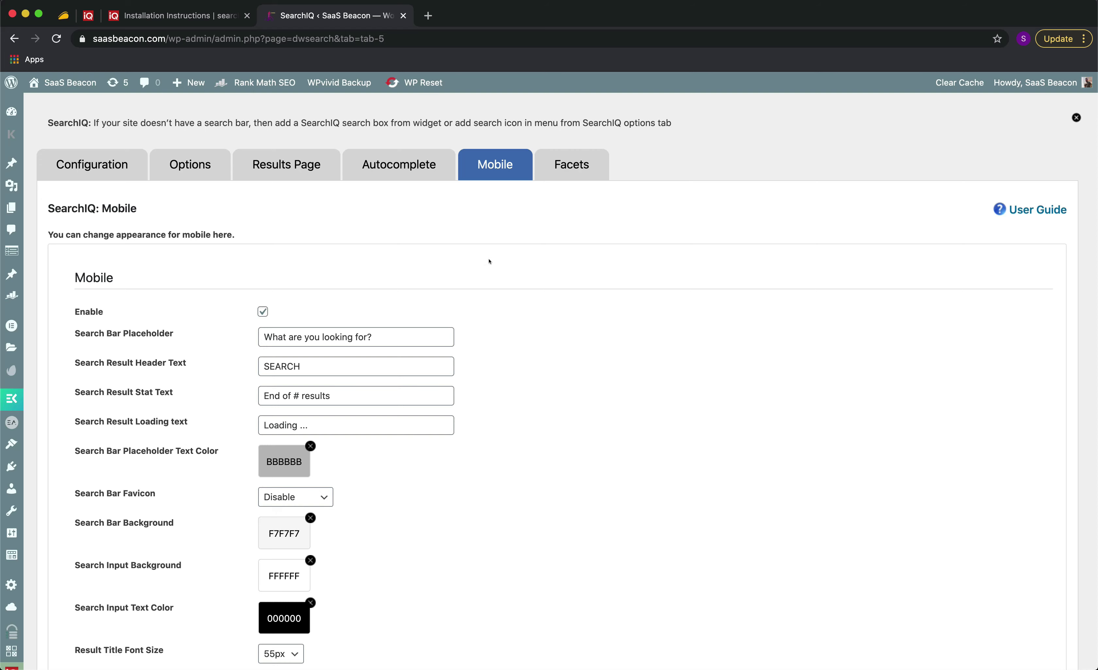
pyautogui.scroll(-7, 489, 260)
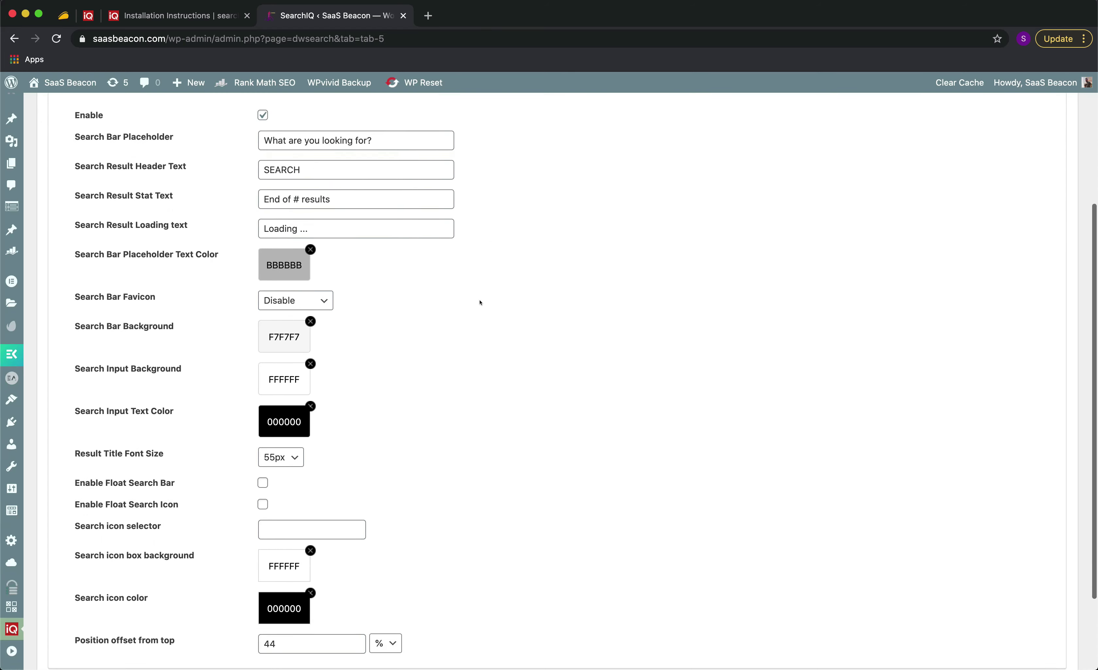
pyautogui.scroll(10, 447, 354)
# Enable facets in autocomplete and on the result page, and remove the Author and Date facets
pyautogui.click(571, 164)
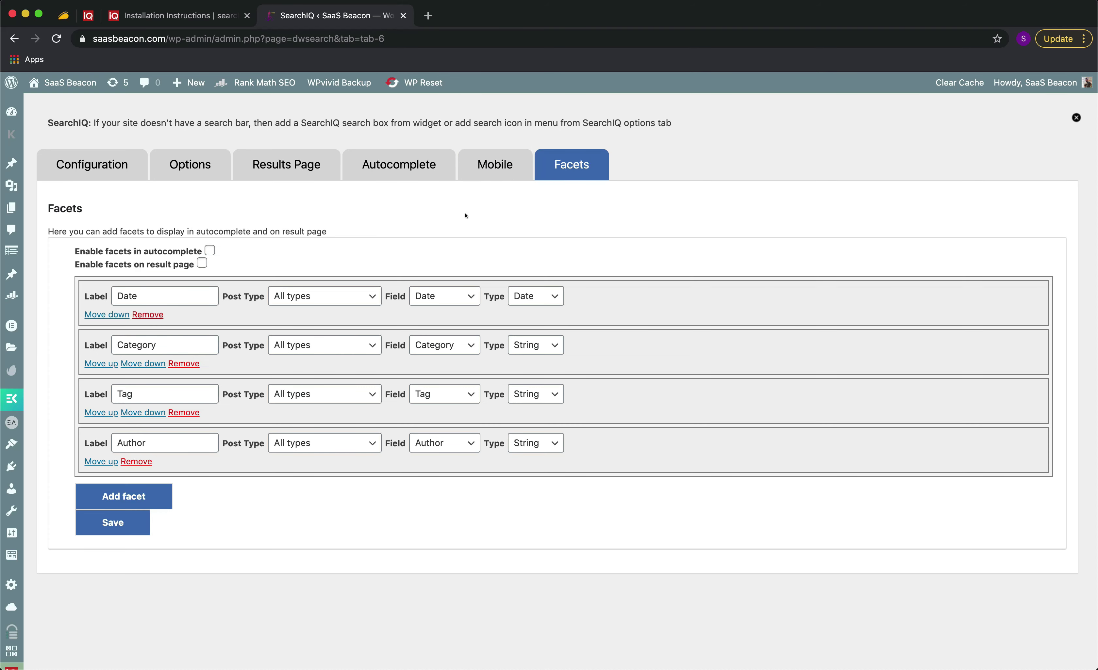
pyautogui.click(209, 250)
pyautogui.click(202, 264)
pyautogui.click(137, 462)
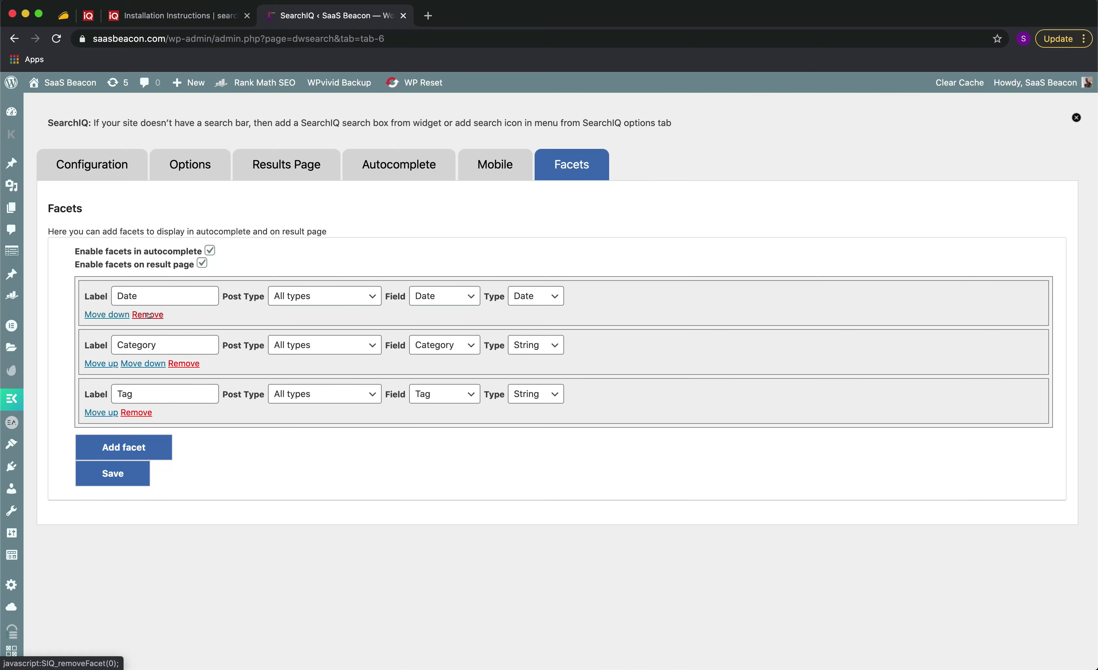
pyautogui.click(149, 316)
# Add a new facet below the Tag facet and look at its post type choices
pyautogui.click(135, 400)
pyautogui.click(316, 395)
pyautogui.click(342, 293)
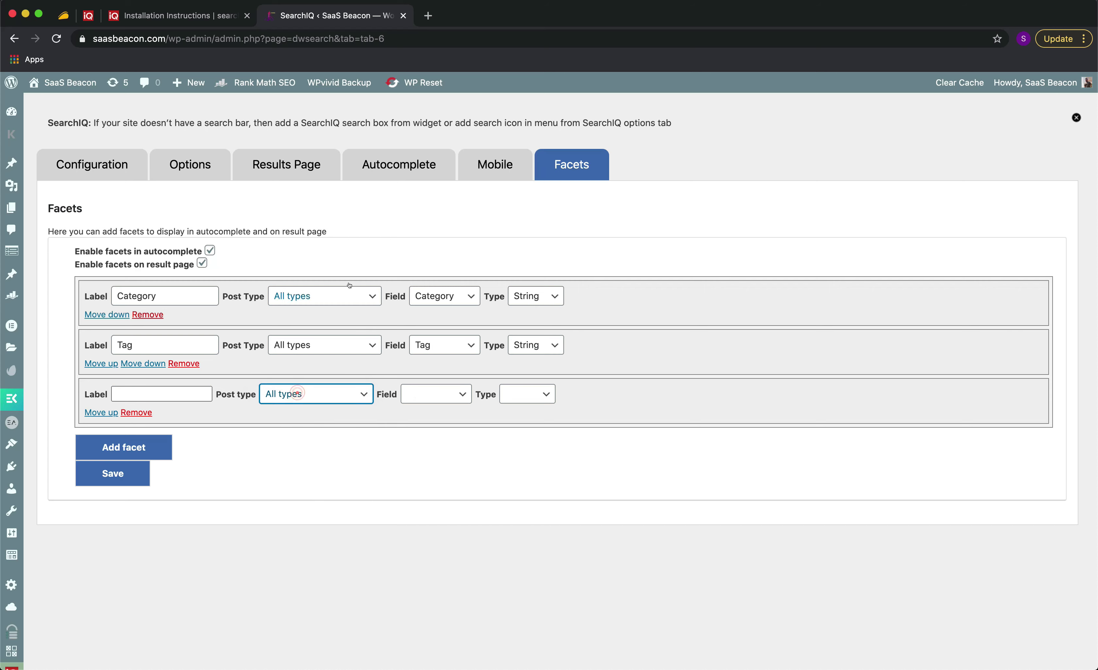
# Set the post type of both the Category and Tag facets to products
pyautogui.click(343, 295)
pyautogui.click(348, 469)
pyautogui.click(325, 345)
pyautogui.click(324, 519)
# Set the Category facet's field to product_categories and the Tag facet's field to Tag, both with type String
pyautogui.click(512, 296)
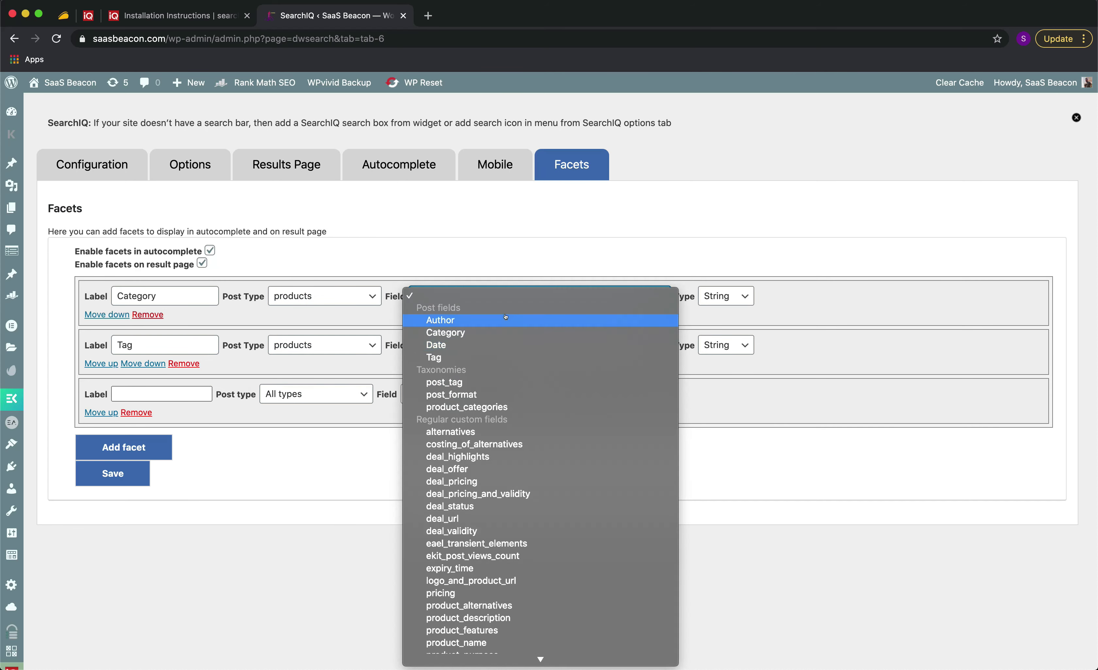
pyautogui.click(513, 407)
pyautogui.click(532, 345)
pyautogui.click(543, 407)
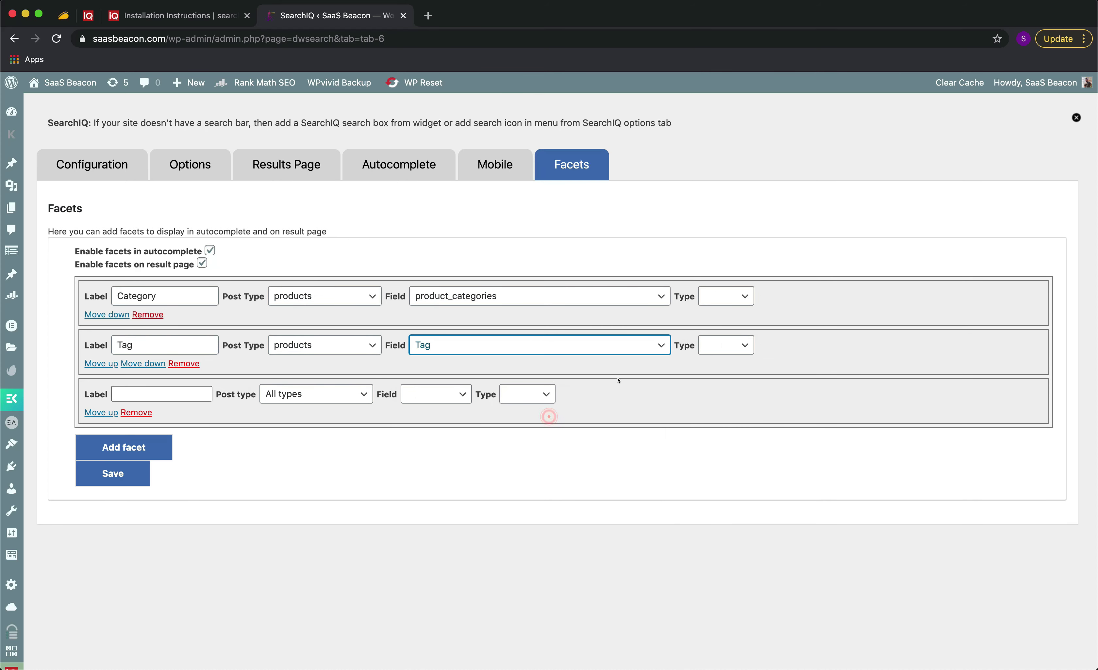
pyautogui.click(725, 296)
pyautogui.click(716, 306)
pyautogui.click(726, 345)
pyautogui.click(716, 356)
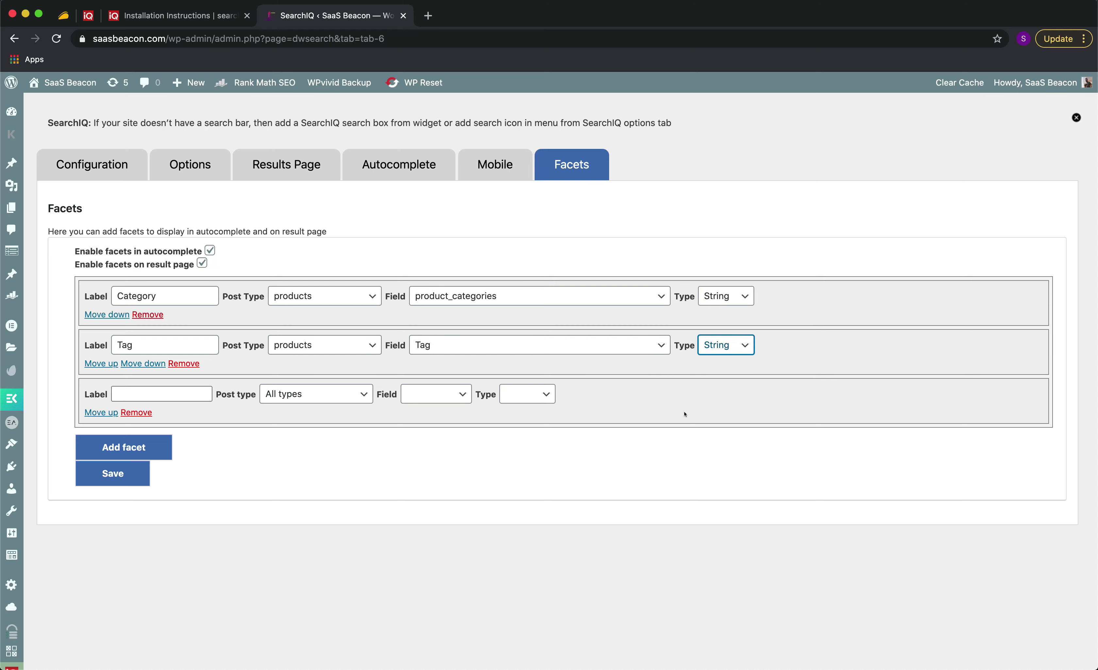
# Remove the blank third facet and save the facets
pyautogui.click(138, 415)
pyautogui.click(117, 425)
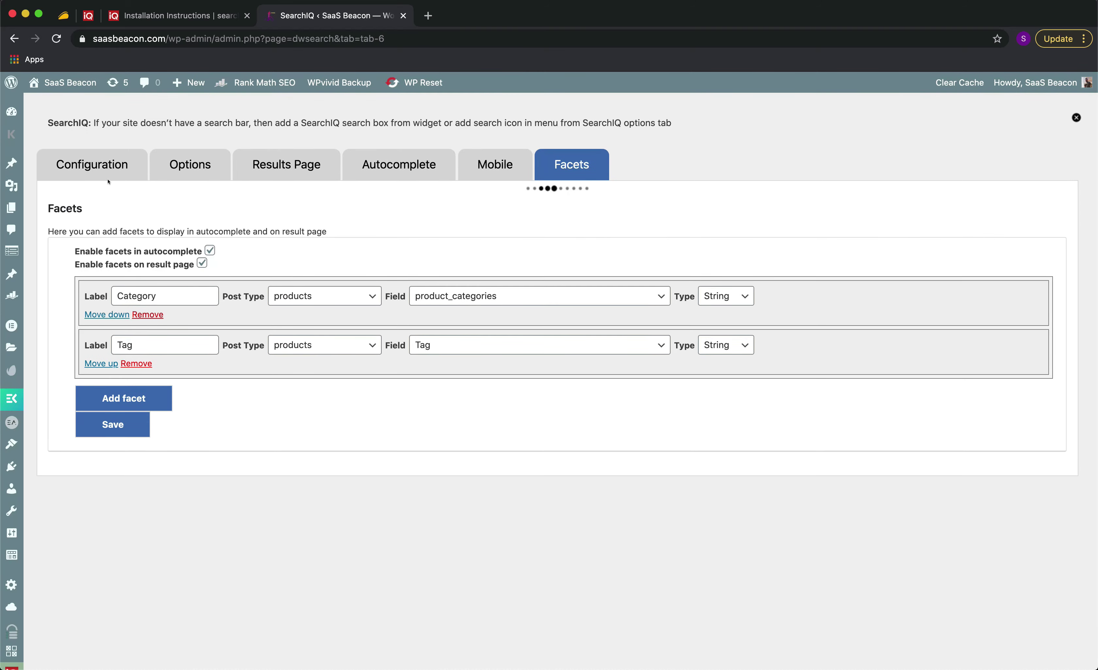
# Open the SaaS Beacon site in a new browser tab and search for "cart" from the header search
pyautogui.rightClick(58, 100)
pyautogui.click(95, 106)
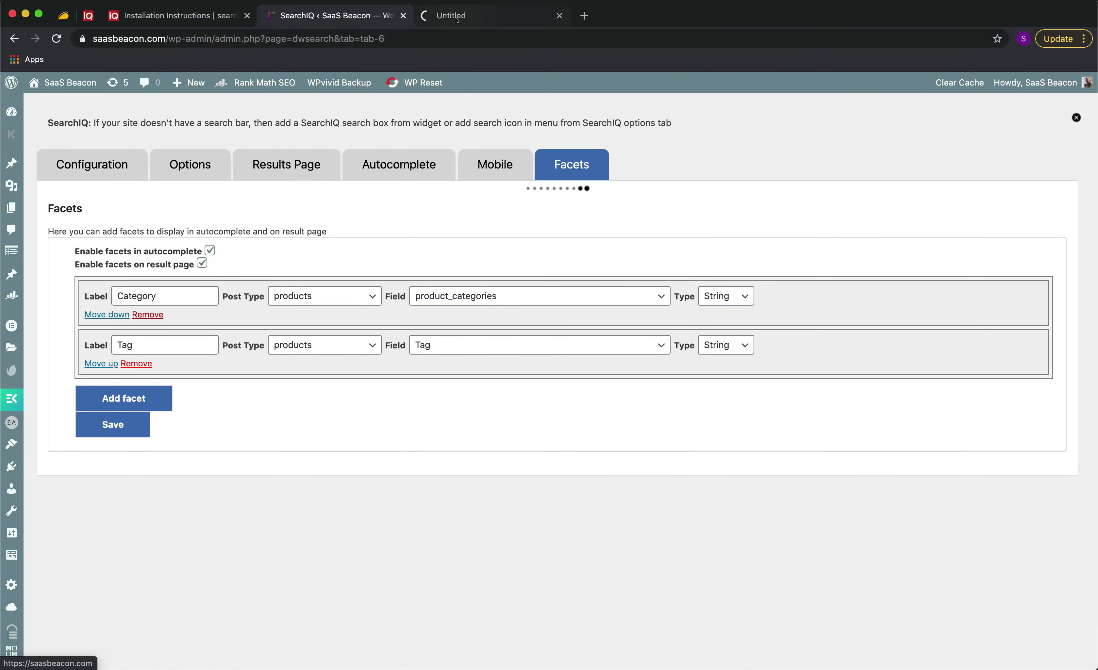
pyautogui.click(457, 18)
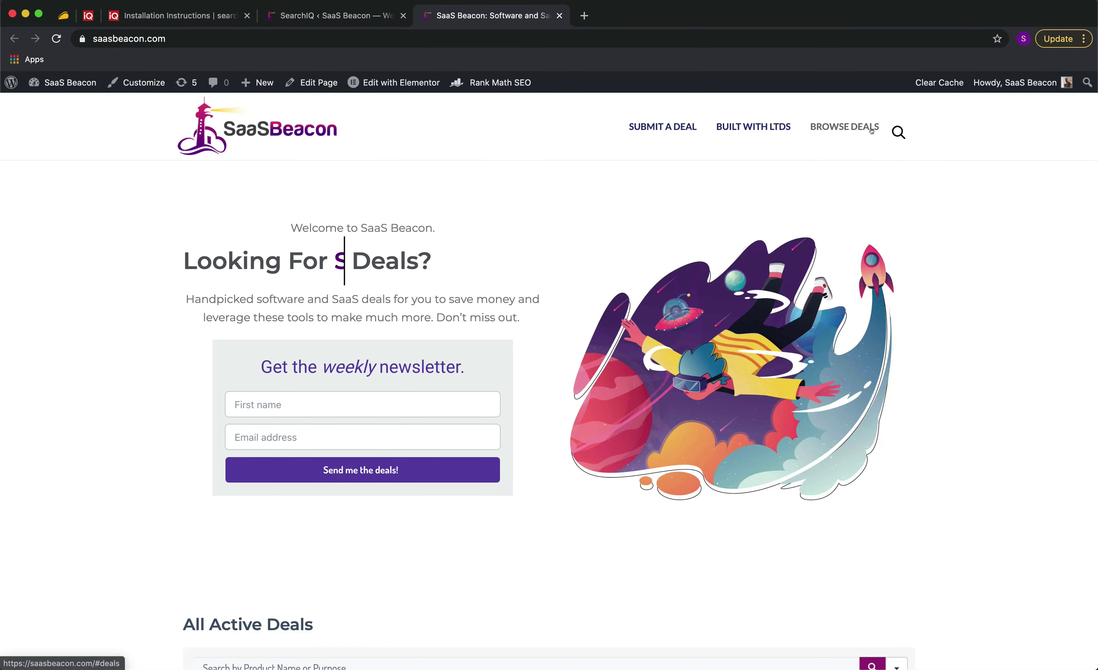
pyautogui.click(898, 132)
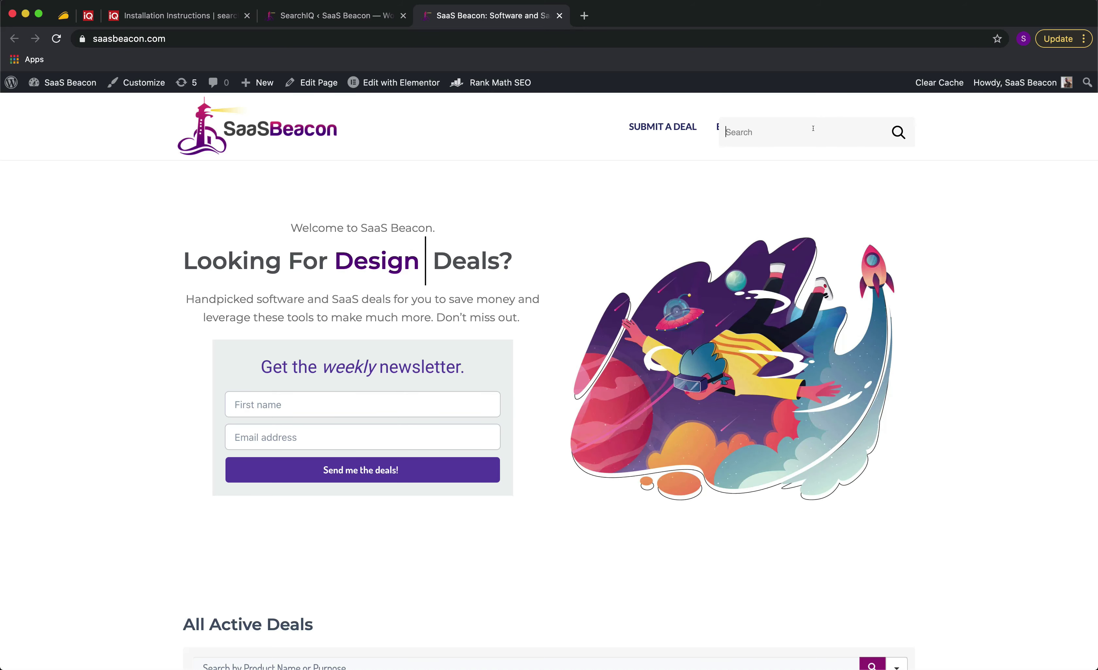
pyautogui.write('cart')
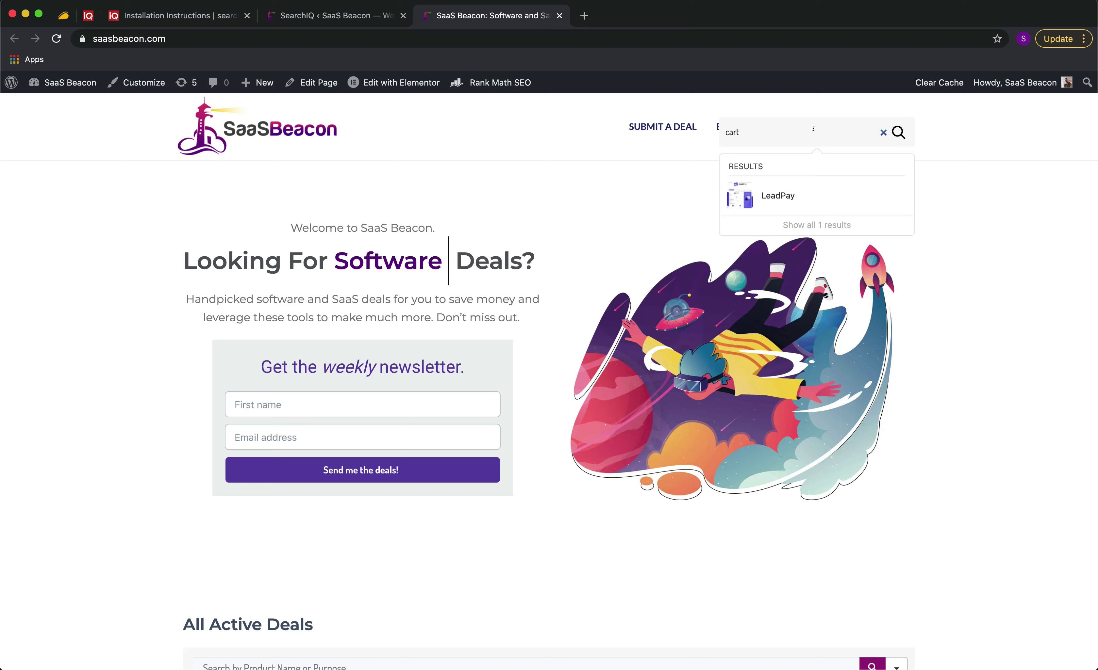
# Replace the header search term with "SEO" to check the autocomplete suggestions
pyautogui.press('BackSpace')
pyautogui.press('BackSpace')
pyautogui.press('BackSpace')
pyautogui.press('BackSpace')
pyautogui.write('SEO')
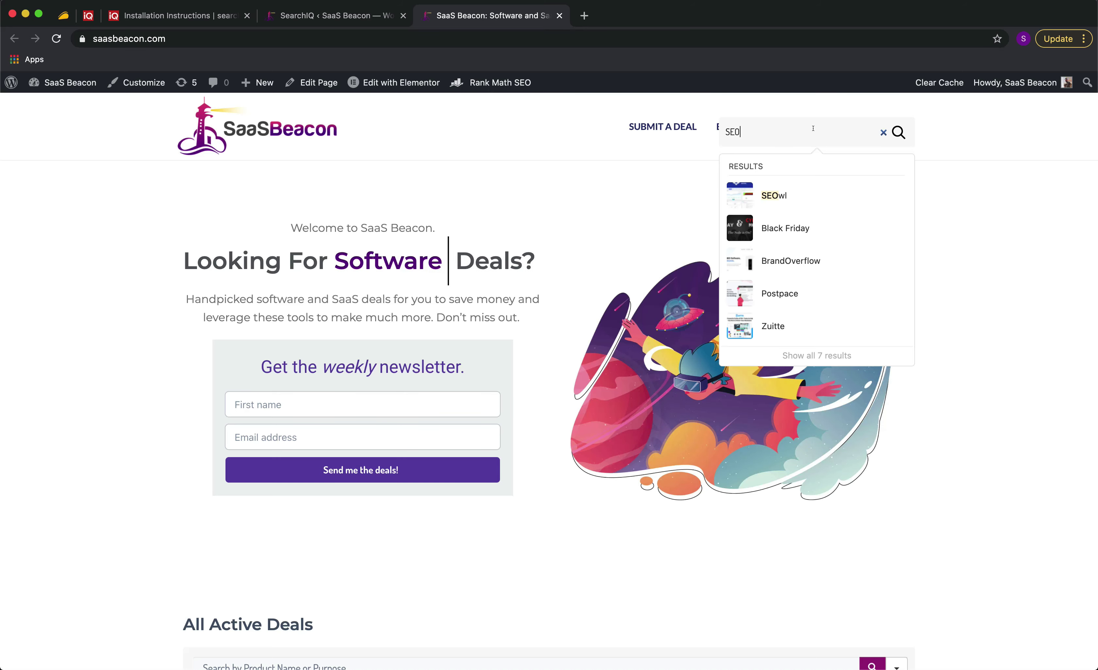
# Run a header search for "Notes" and look through the full results page
pyautogui.press('BackSpace')
pyautogui.press('BackSpace')
pyautogui.write('Notes')
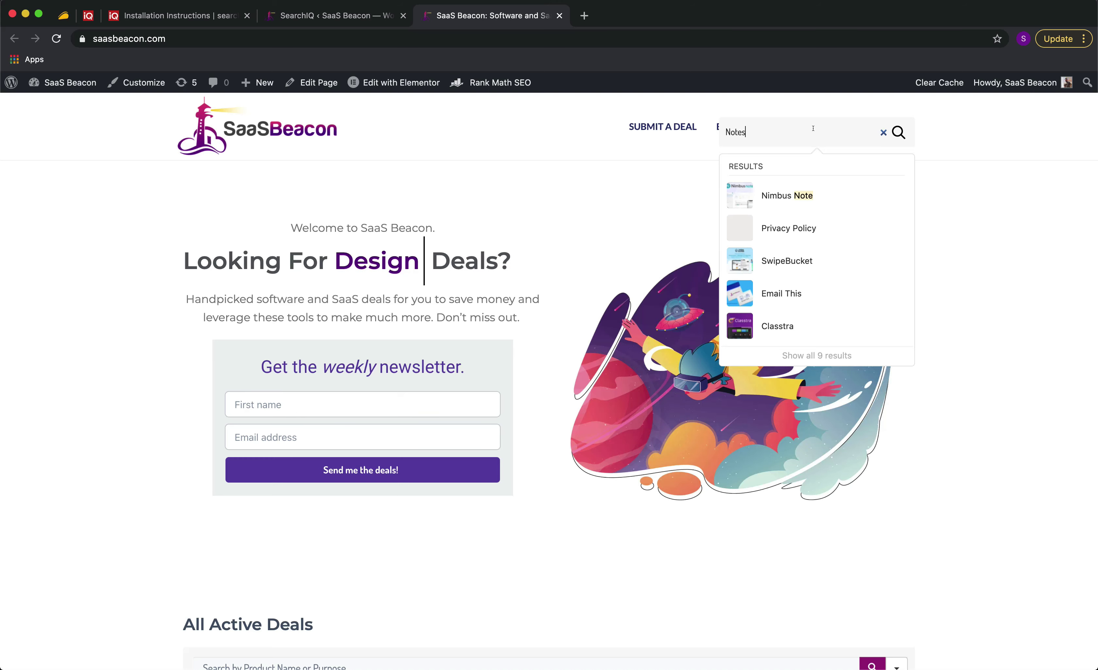
pyautogui.press('Return')
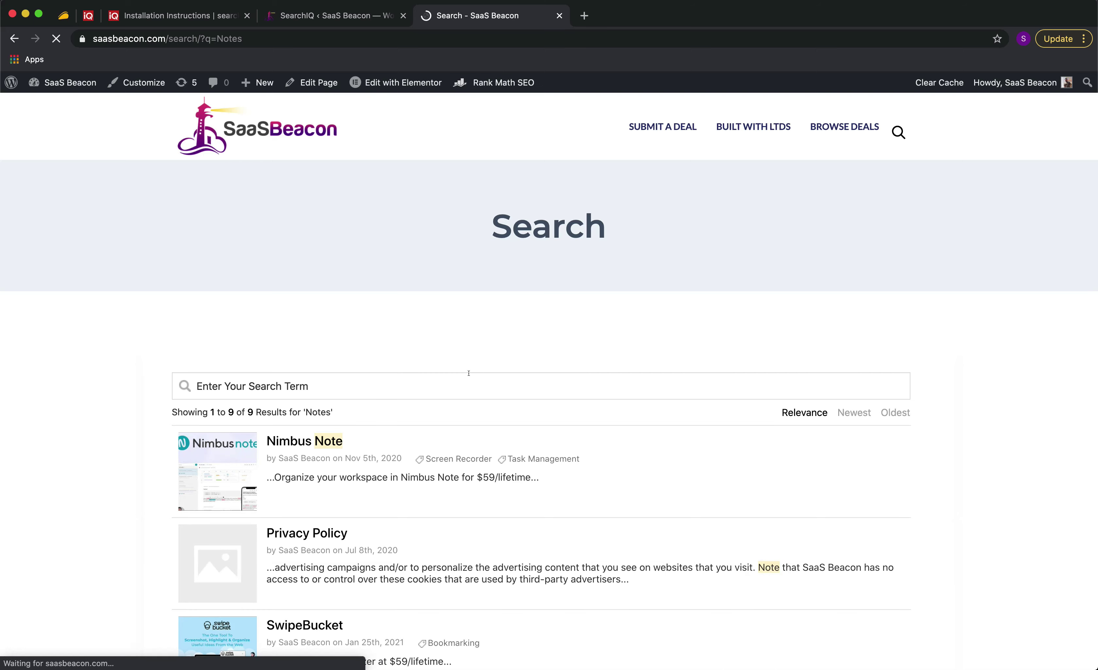
pyautogui.scroll(-3, 468, 376)
pyautogui.scroll(-10, 469, 378)
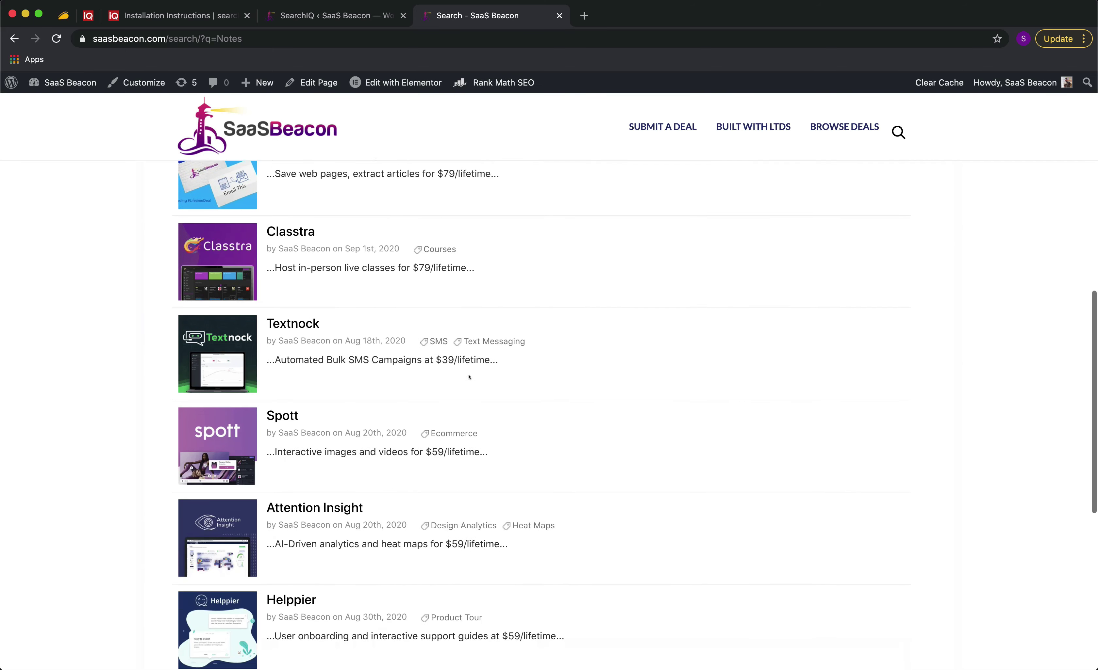
pyautogui.scroll(-5, 468, 377)
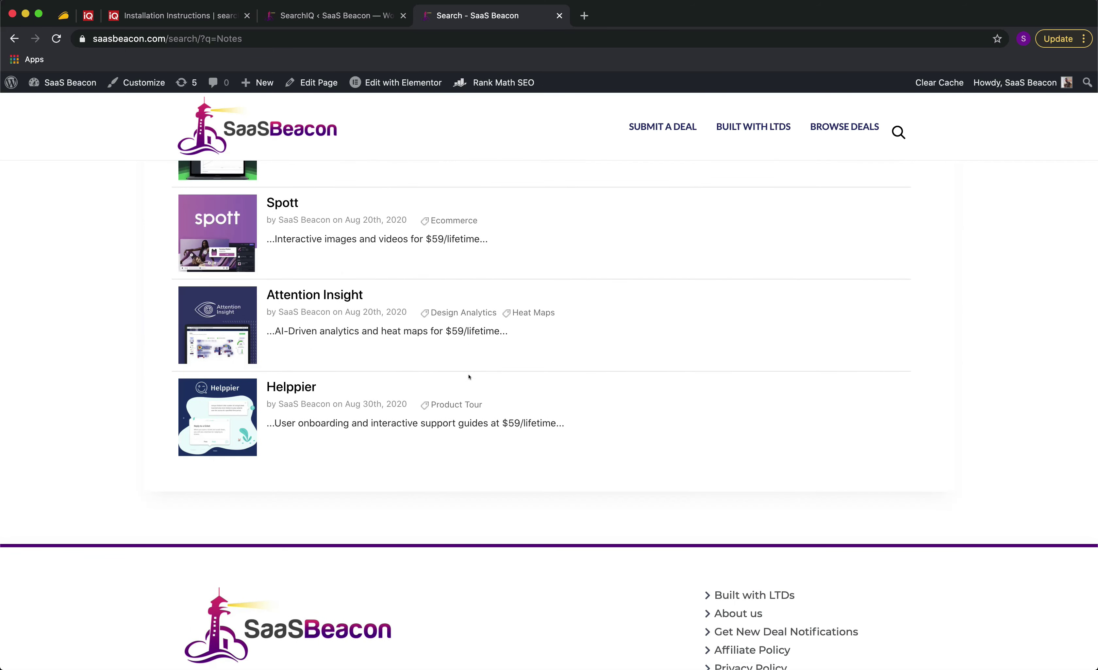
pyautogui.scroll(-3, 469, 377)
pyautogui.scroll(18, 469, 377)
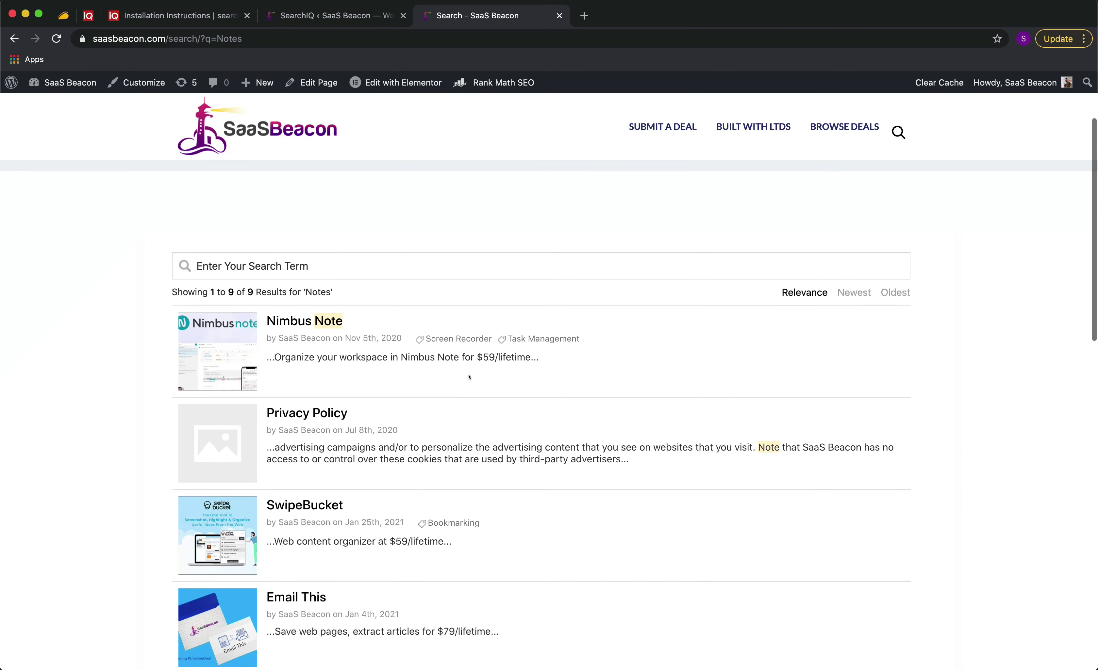
pyautogui.scroll(3, 469, 377)
# Switch to the SearchIQ dashboard and review its analytics, documents, interface and advanced settings for saasbeacon.com
pyautogui.click(42, 93)
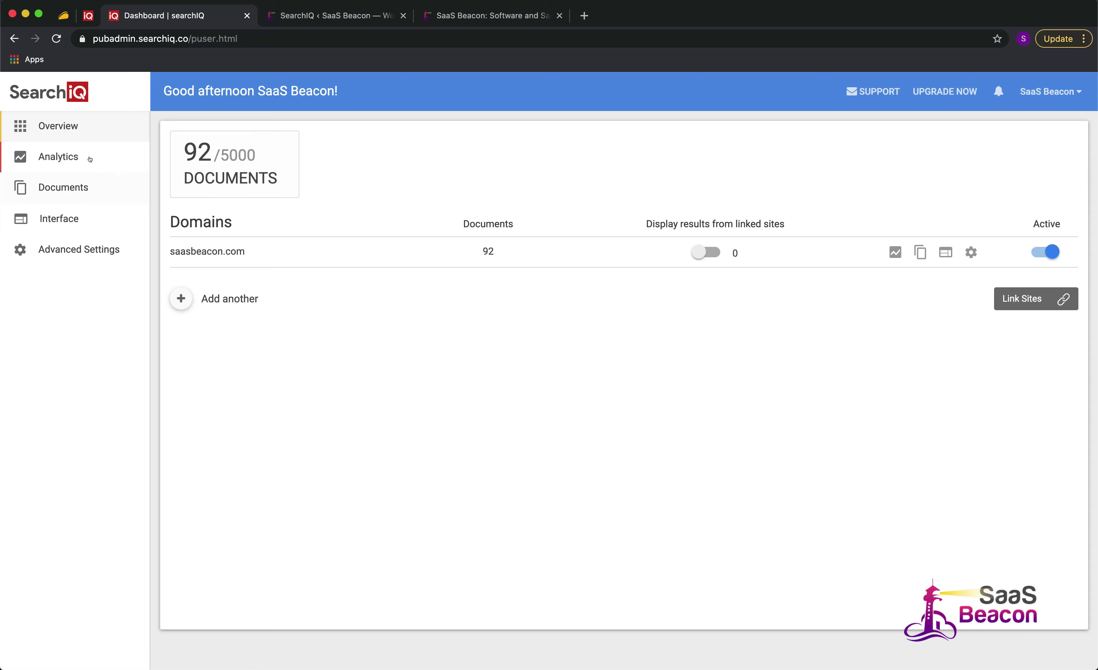
pyautogui.click(83, 158)
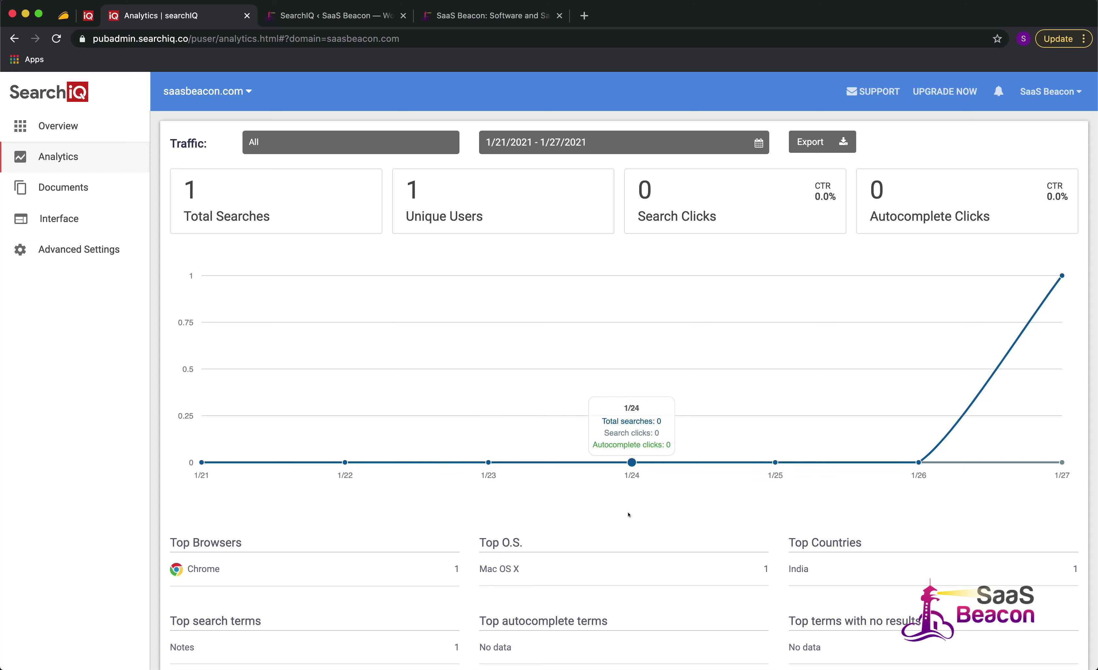
pyautogui.click(86, 188)
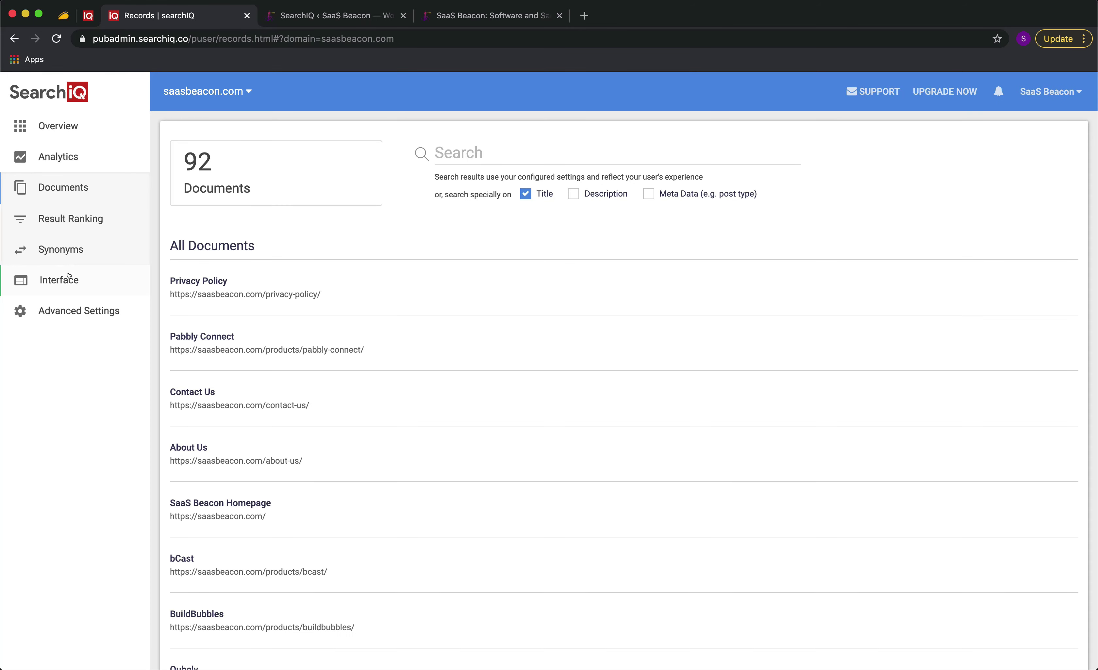
pyautogui.click(70, 284)
pyautogui.click(74, 253)
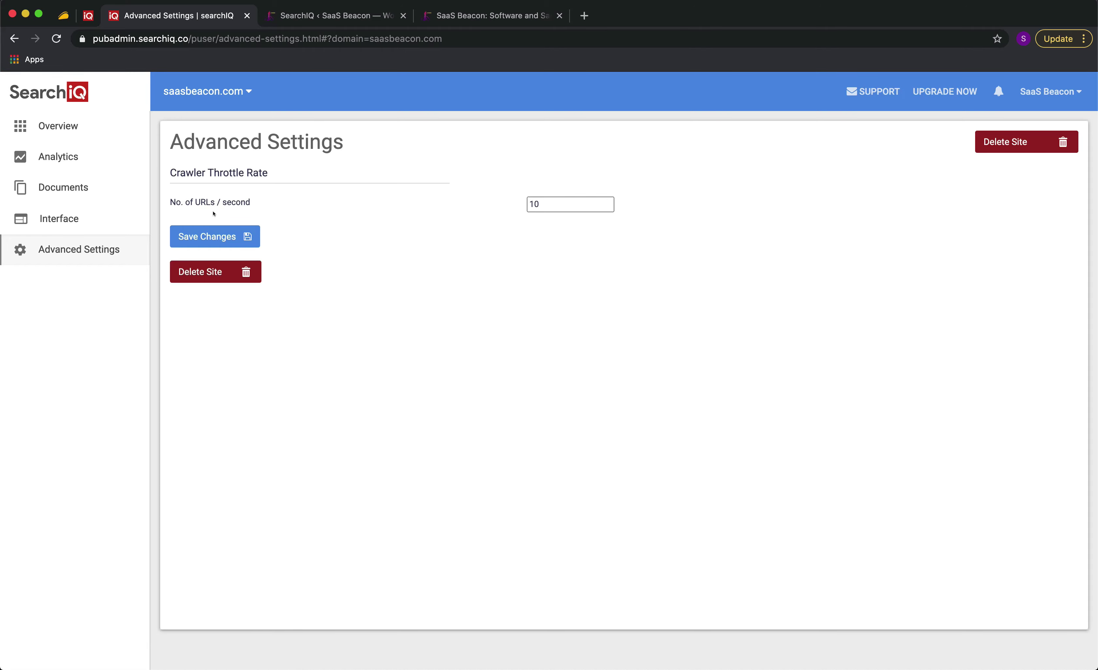
pyautogui.click(58, 131)
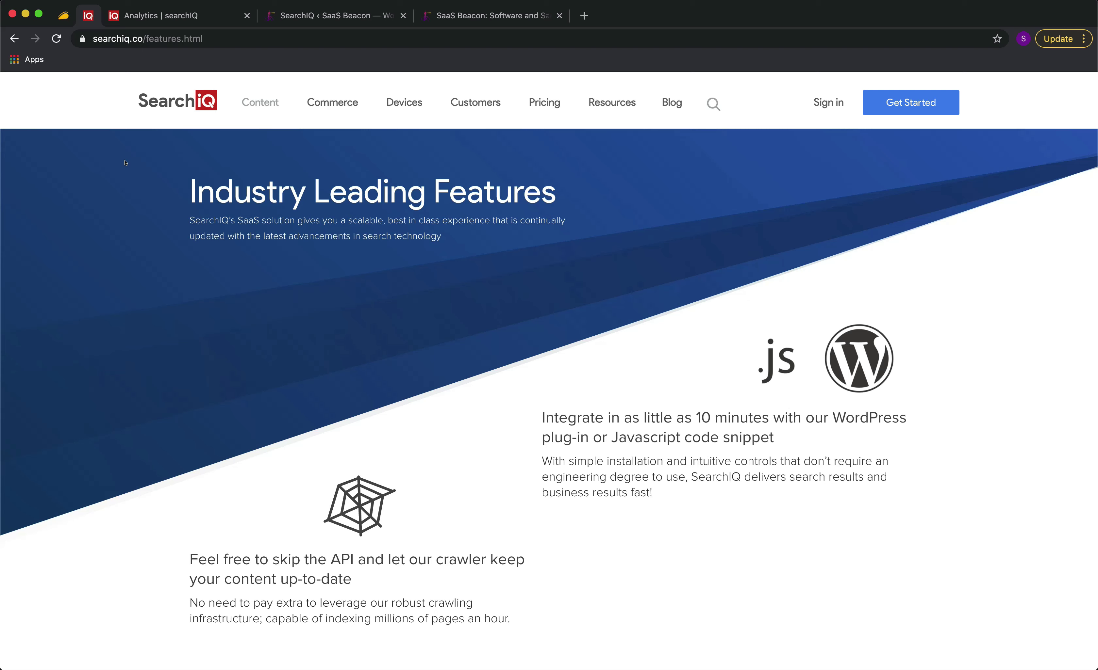
# Read through the feature descriptions on the SearchIQ website's features page
pyautogui.scroll(-5, 125, 163)
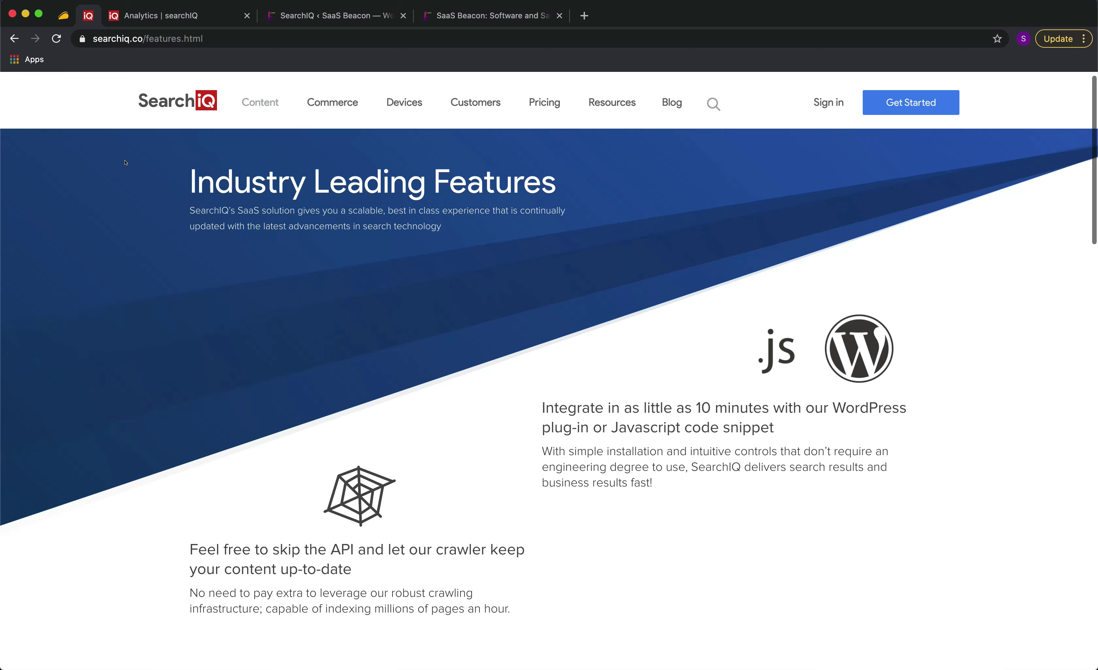
pyautogui.scroll(-8, 125, 162)
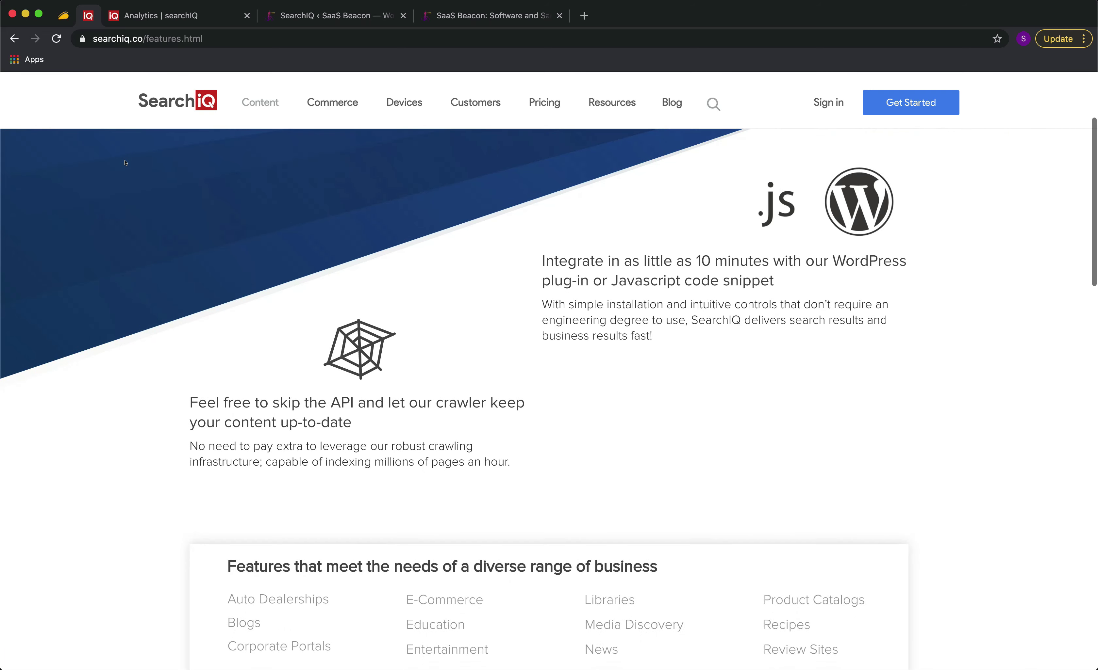
pyautogui.scroll(-10, 125, 163)
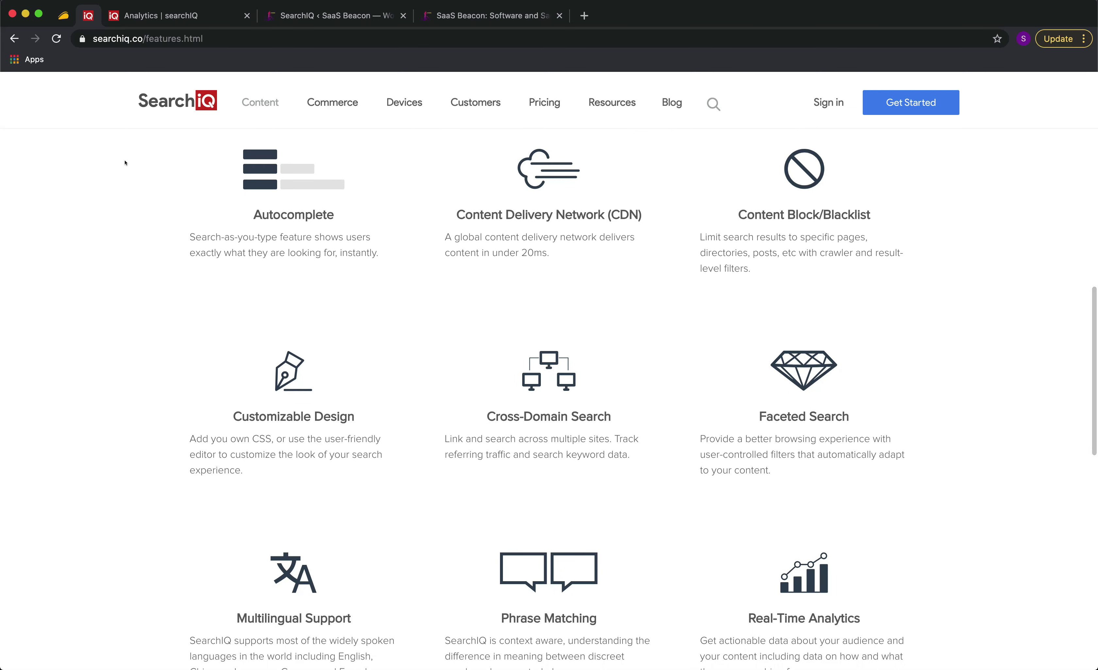
pyautogui.scroll(-15, 125, 162)
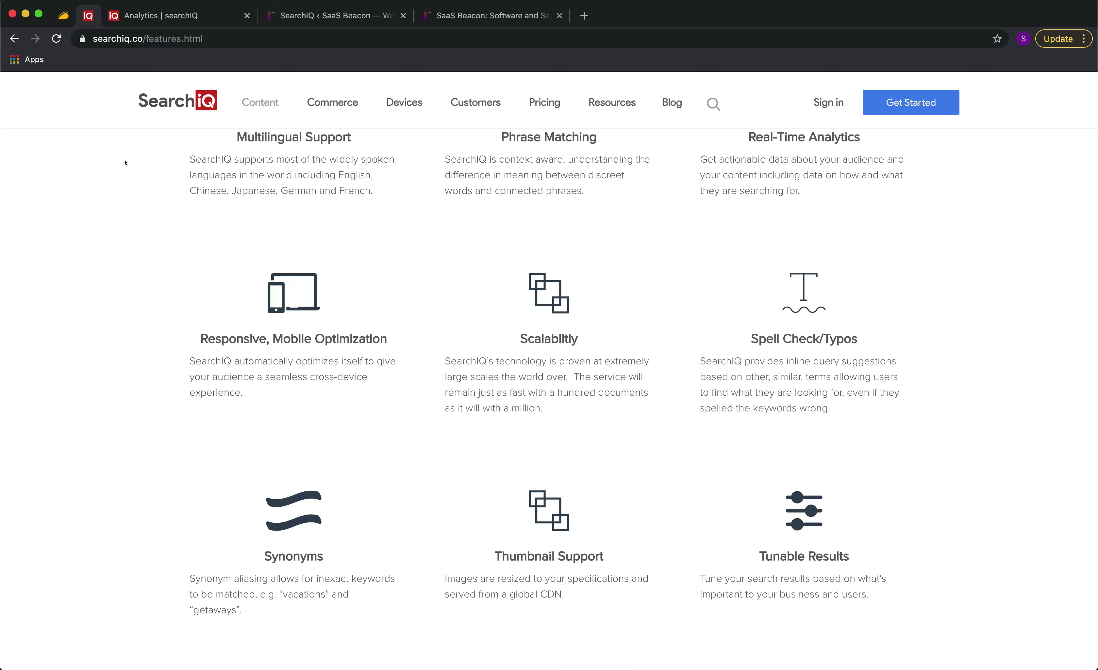
pyautogui.scroll(1, 125, 163)
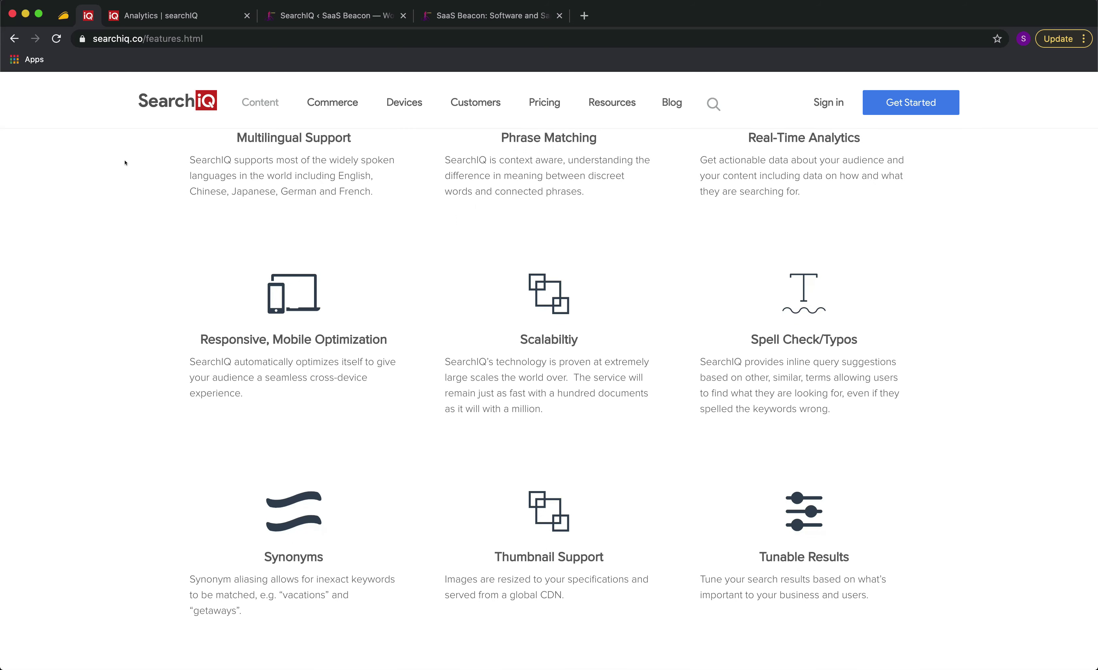
pyautogui.scroll(15, 126, 163)
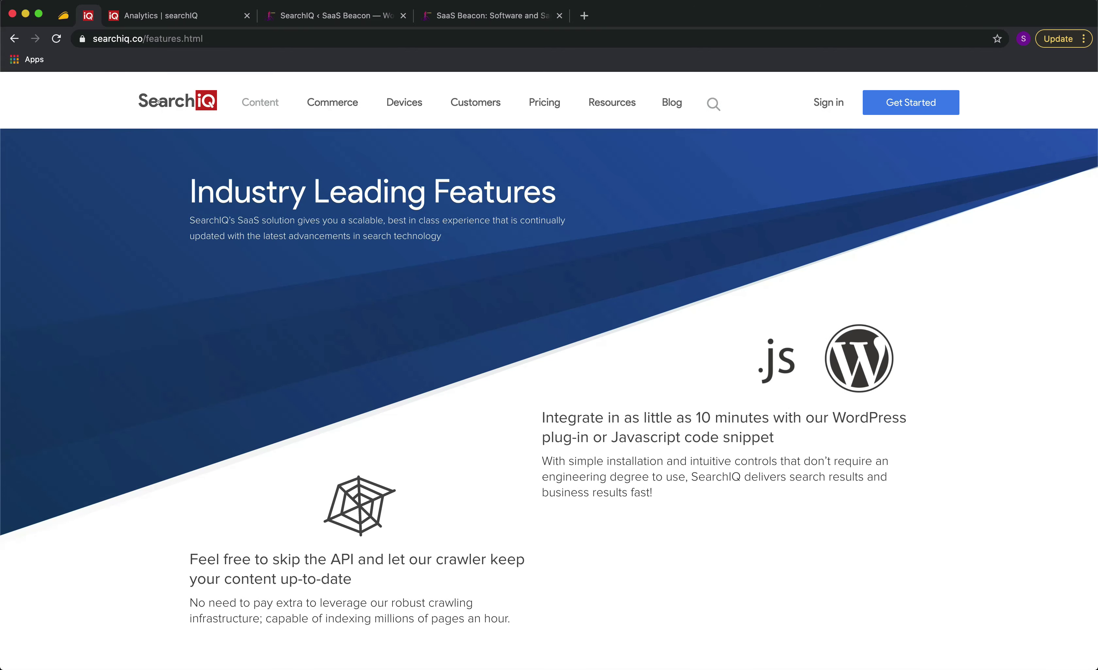
# Open the SearchIQ homepage and try "hawa" in its hero search box to check the autocomplete suggestions
pyautogui.click(158, 102)
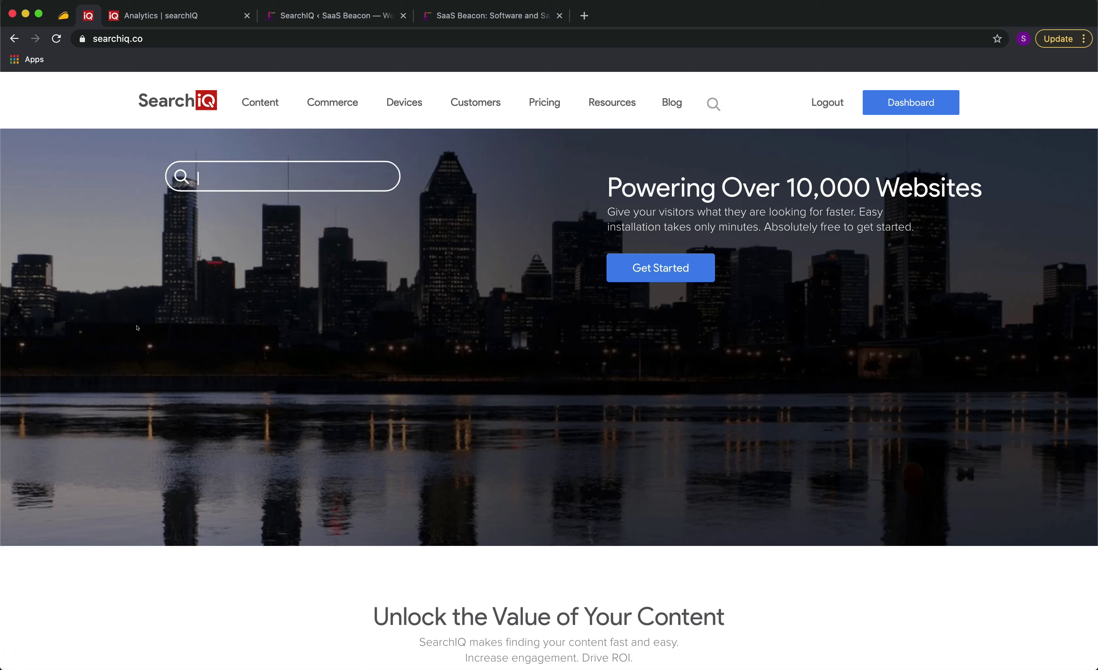
pyautogui.write('hawa')
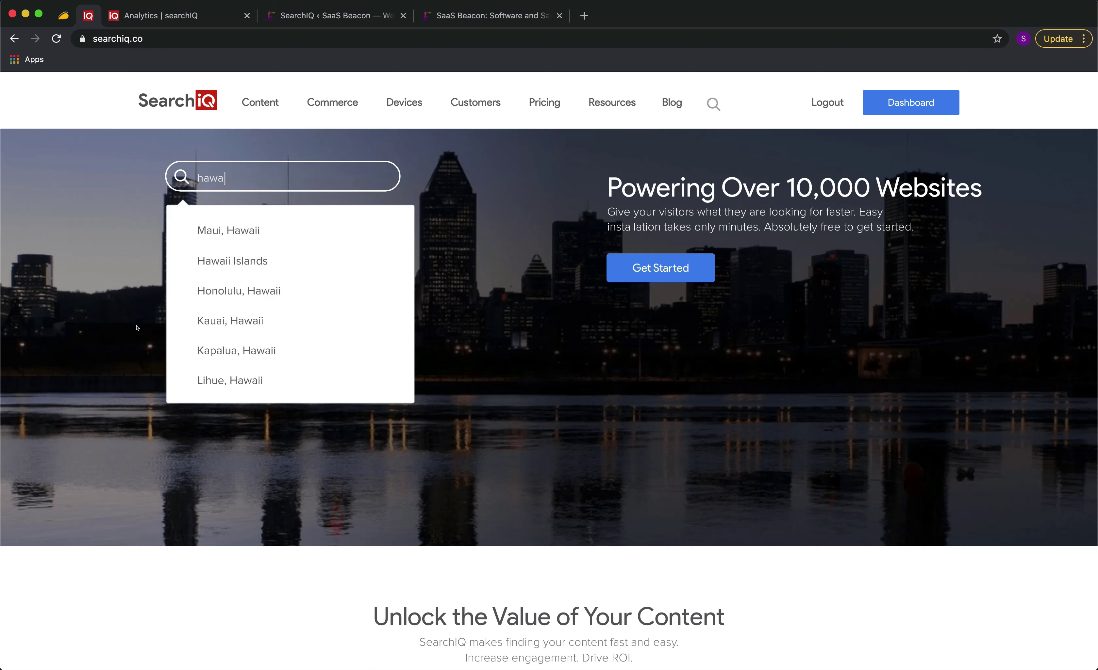
pyautogui.press('BackSpace')
pyautogui.press('BackSpace')
pyautogui.press('BackSpace')
pyautogui.press('BackSpace')
pyautogui.write('h')
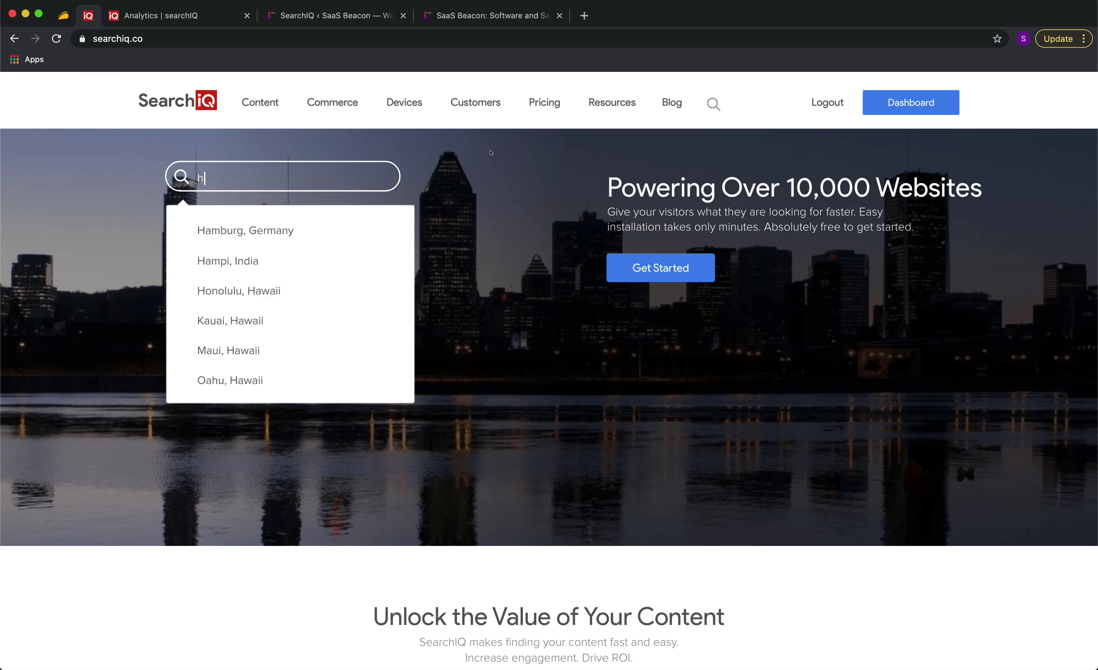
# Check SearchIQ's pricing plans, then examine the AppSumo deal terms and Startup Package Plan, highlighting "$20 per 5,000 Documents yearly"
pyautogui.click(530, 101)
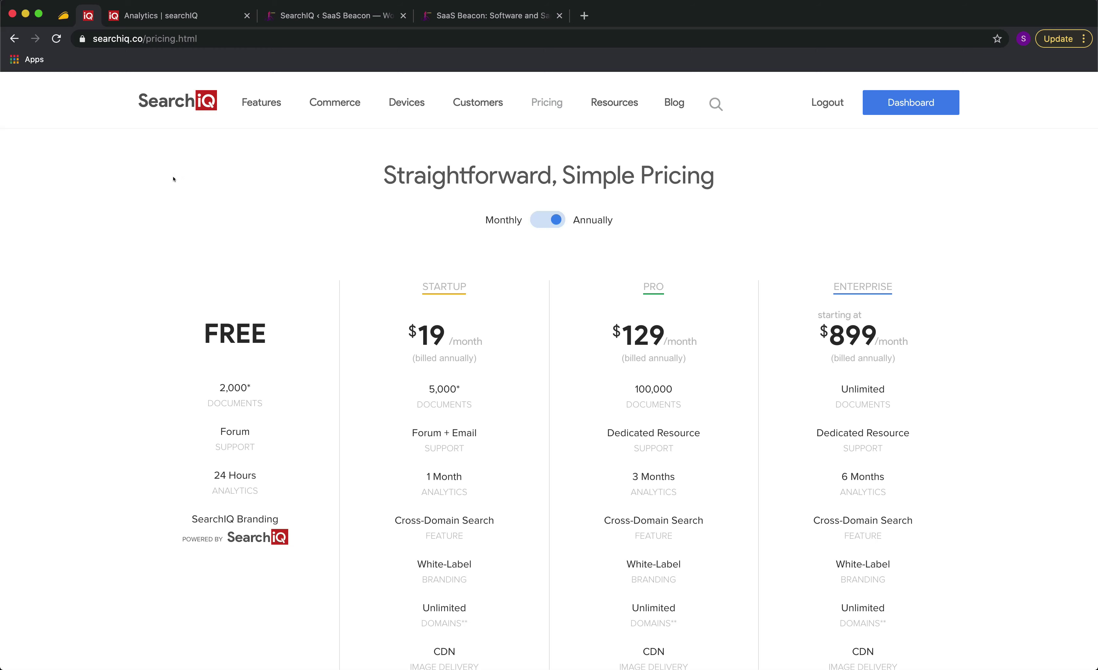
pyautogui.hotkey('ctrl', 'shift', 'Tab')
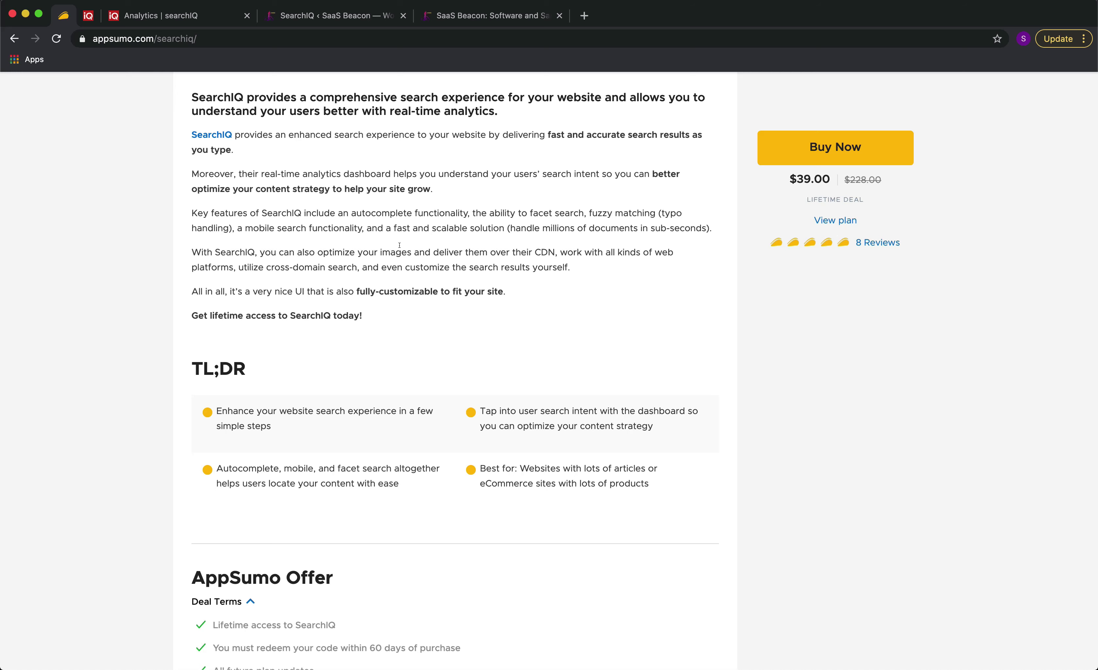
pyautogui.scroll(-9, 412, 354)
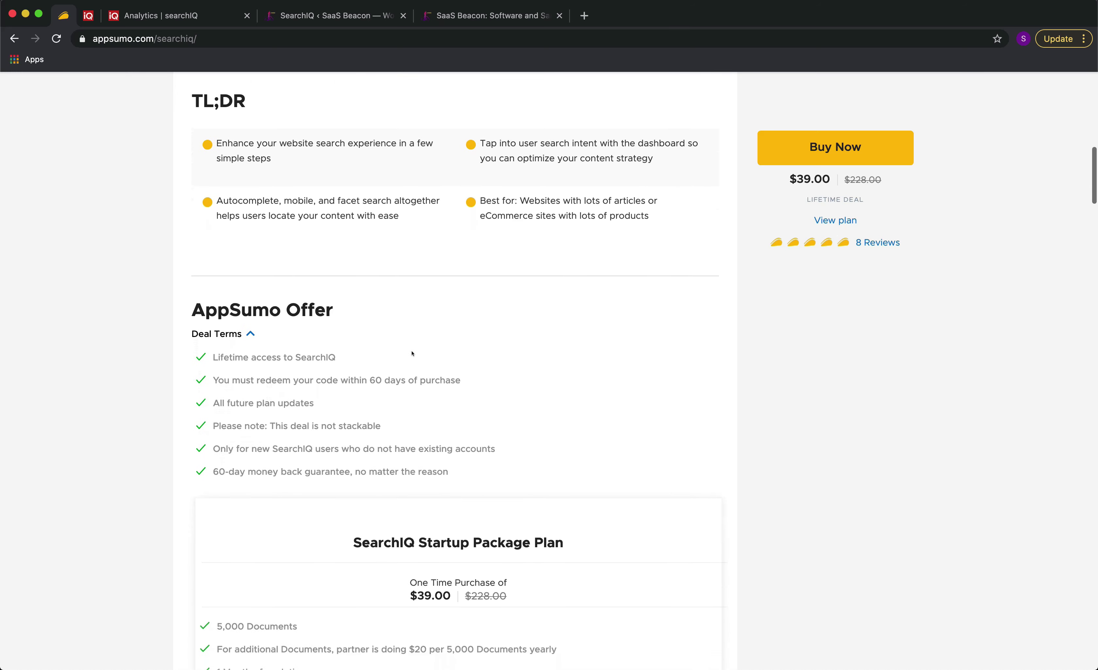
pyautogui.scroll(-4, 412, 354)
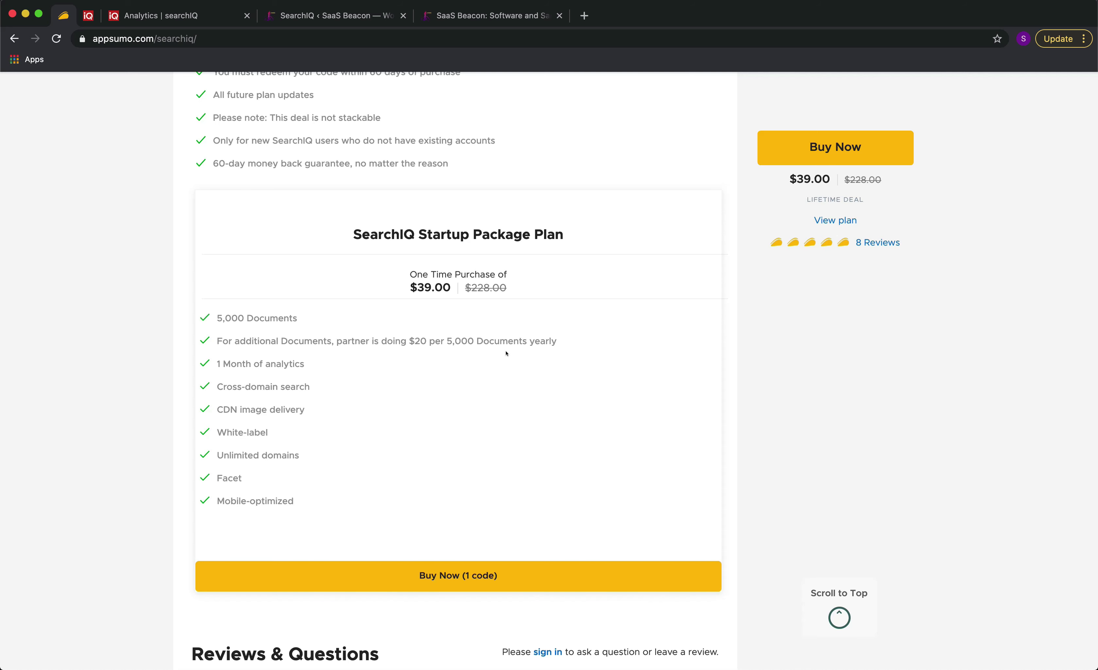
pyautogui.moveTo(559, 342); pyautogui.dragTo(412, 338)
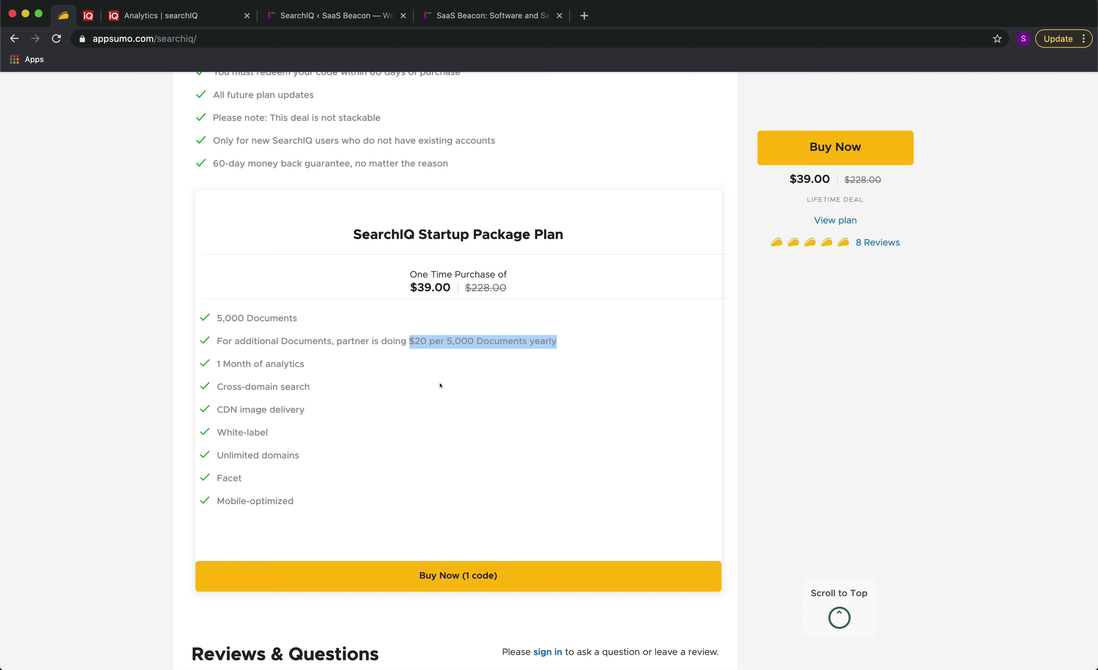
pyautogui.click(730, 358)
pyautogui.scroll(-3, 730, 359)
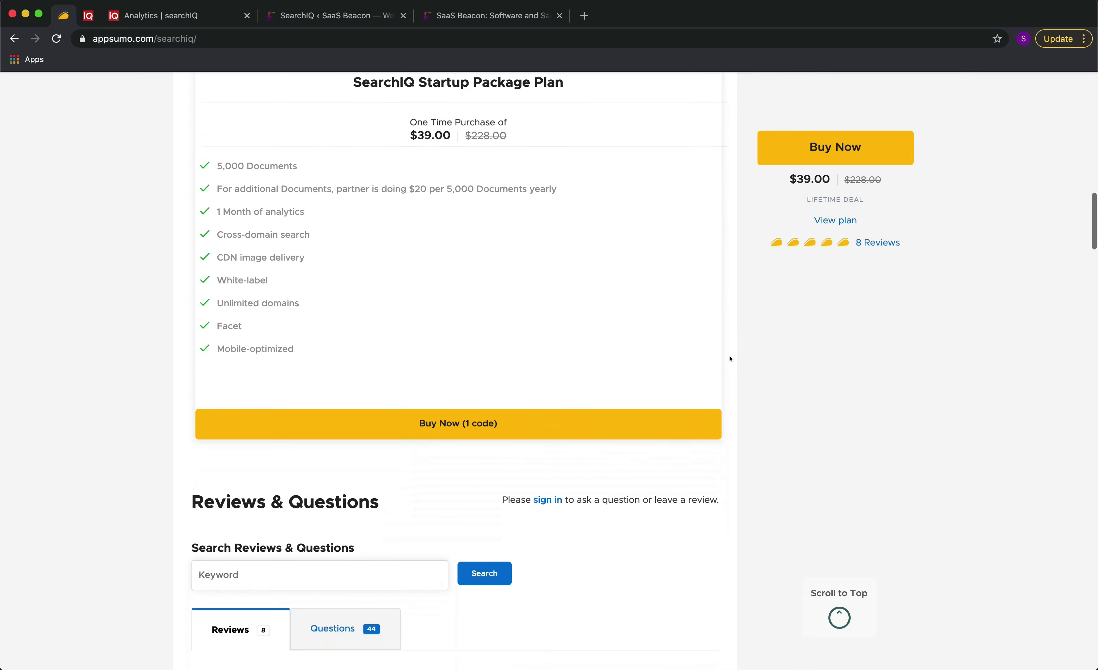
pyautogui.scroll(-1, 730, 358)
# Go back over the AppSumo deal terms, TL;DR and product description up to the SearchIQ image gallery
pyautogui.scroll(9, 730, 359)
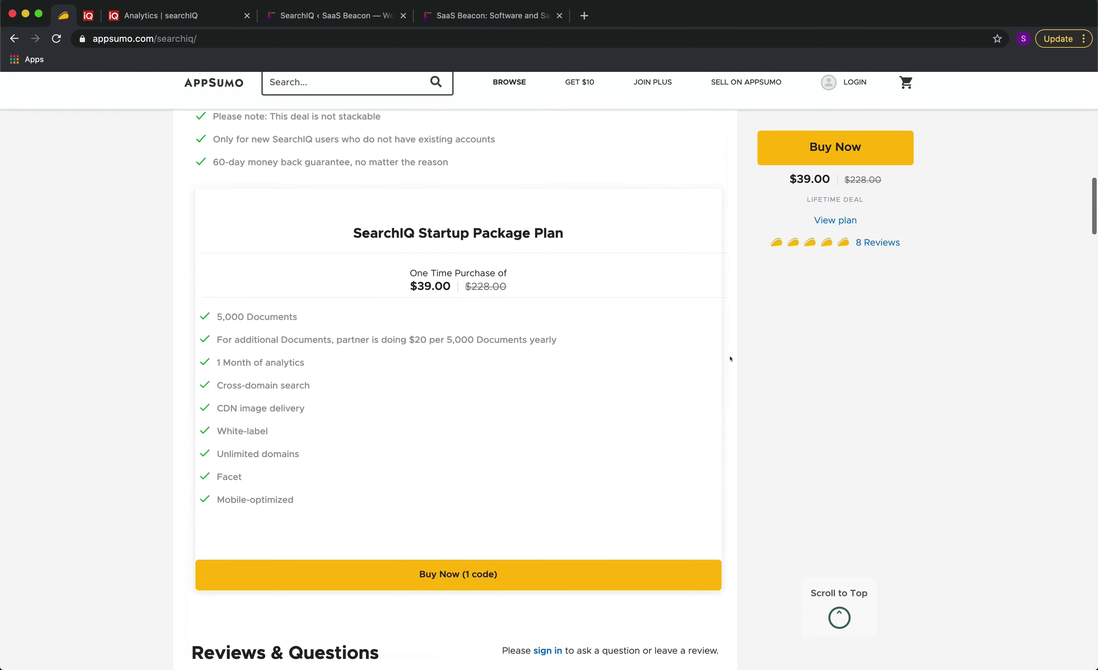
pyautogui.scroll(4, 730, 359)
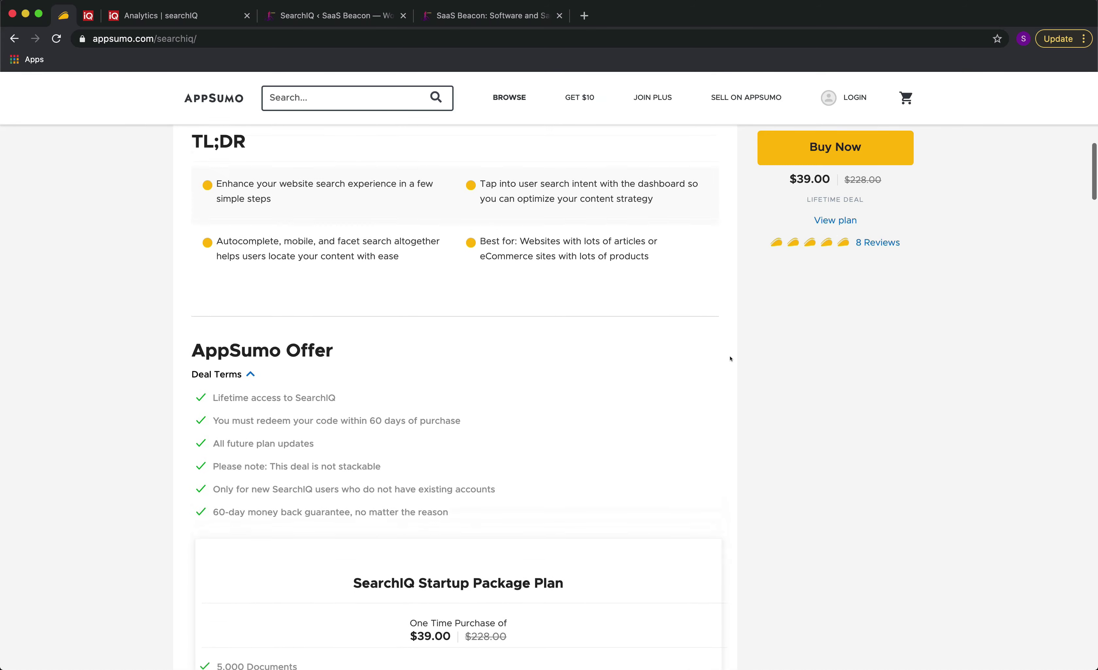
pyautogui.scroll(1, 730, 358)
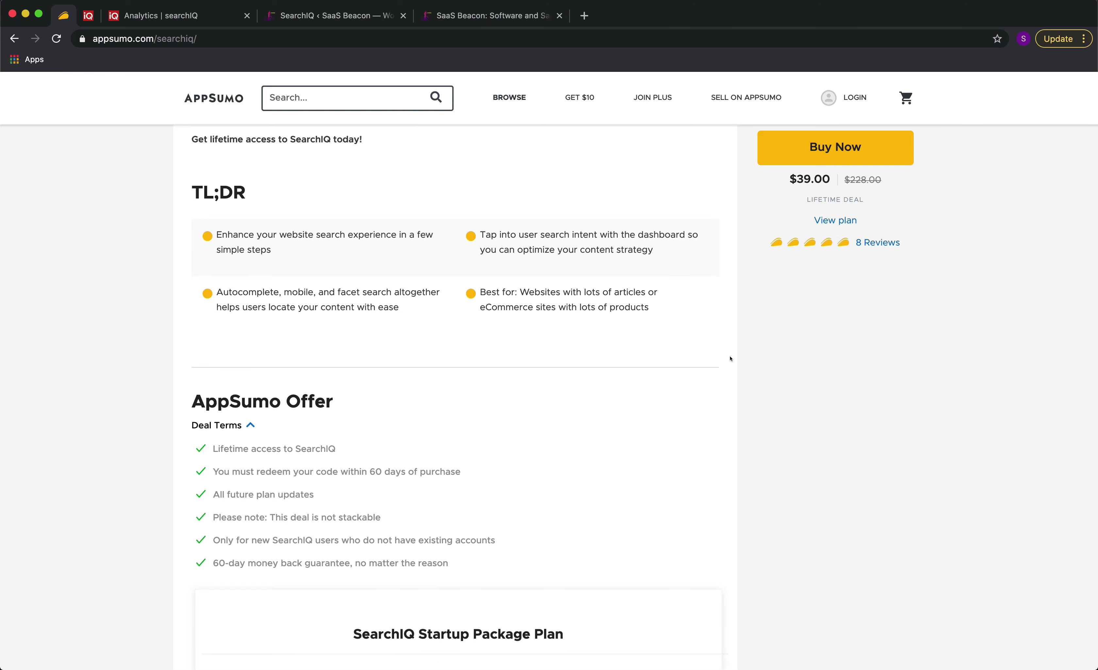
pyautogui.scroll(12, 730, 359)
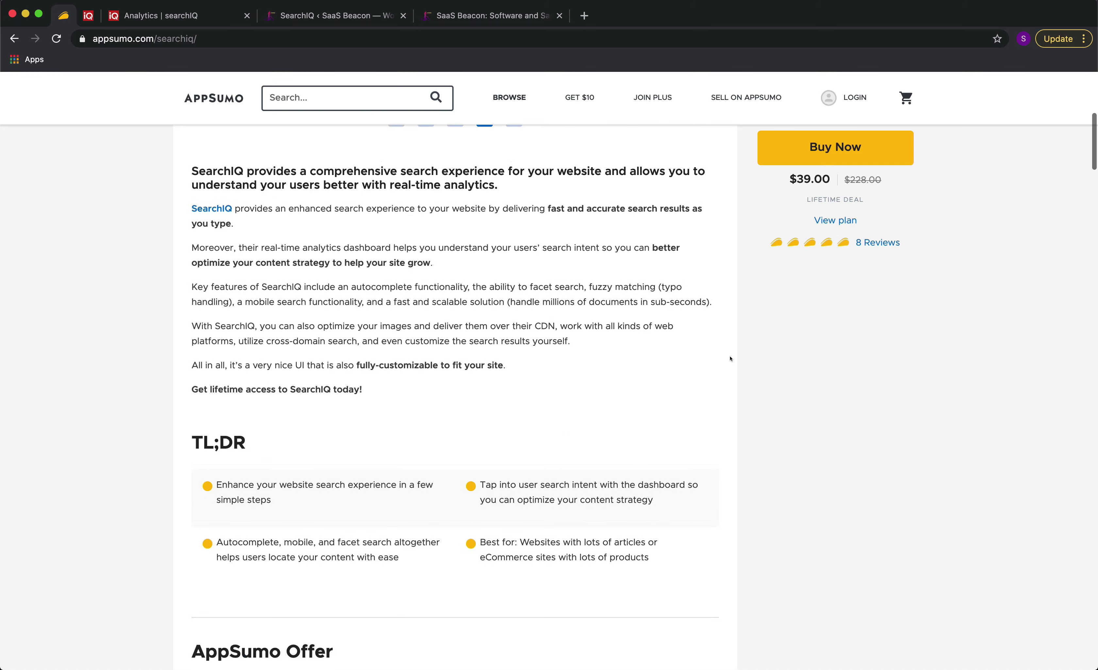
pyautogui.scroll(3, 730, 358)
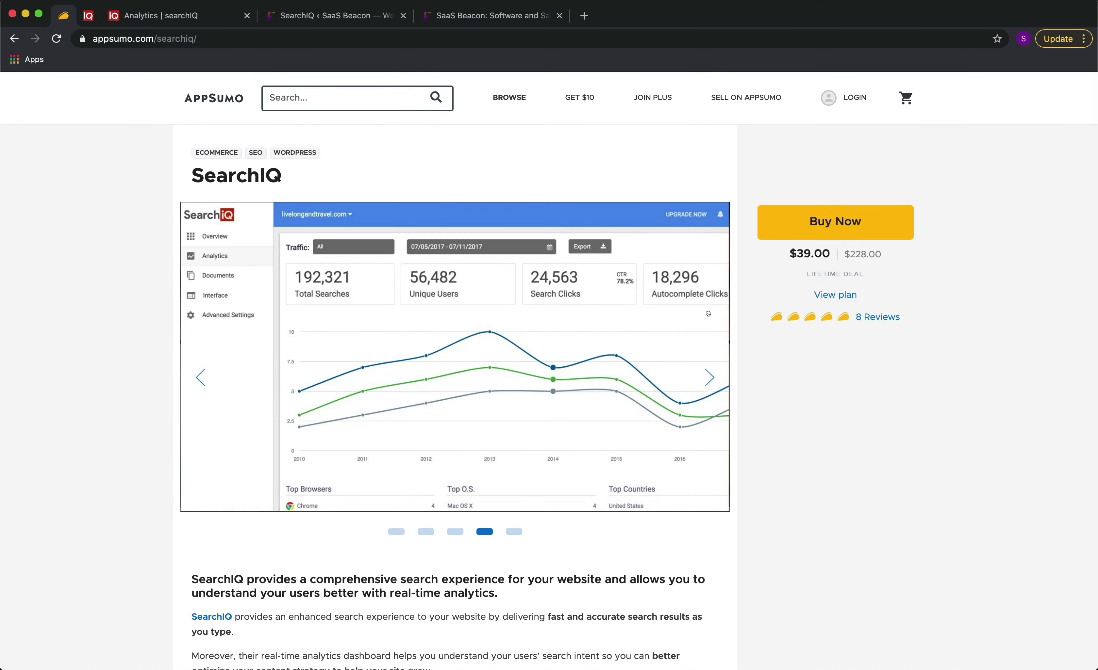
# Return to the SearchIQ homepage and retry the hero search with "hawa" and "ha" to compare the autocomplete suggestions
pyautogui.click(88, 16)
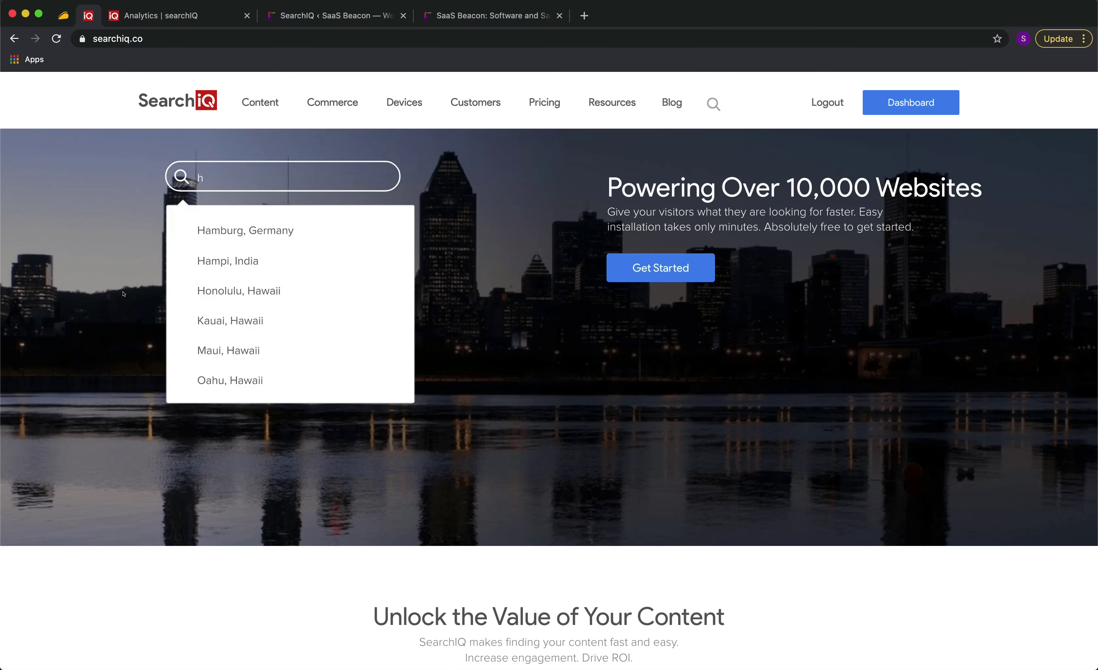
pyautogui.write('w')
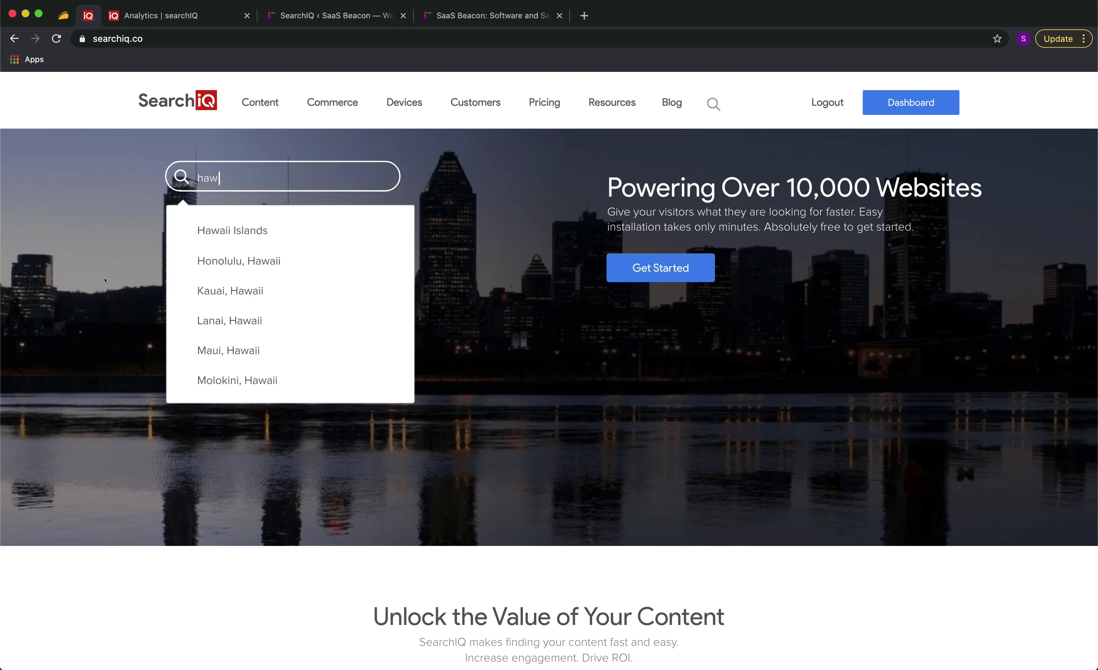
pyautogui.write('a')
pyautogui.press('BackSpace')
pyautogui.press('BackSpace')
pyautogui.press('BackSpace')
pyautogui.press('BackSpace')
pyautogui.write('ha')
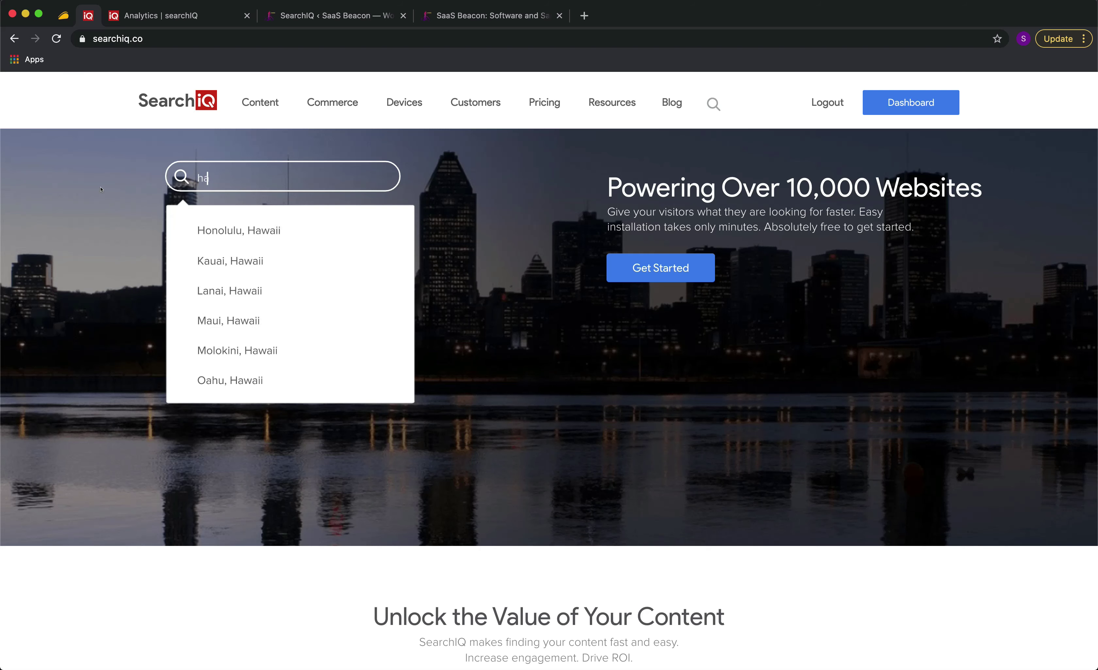